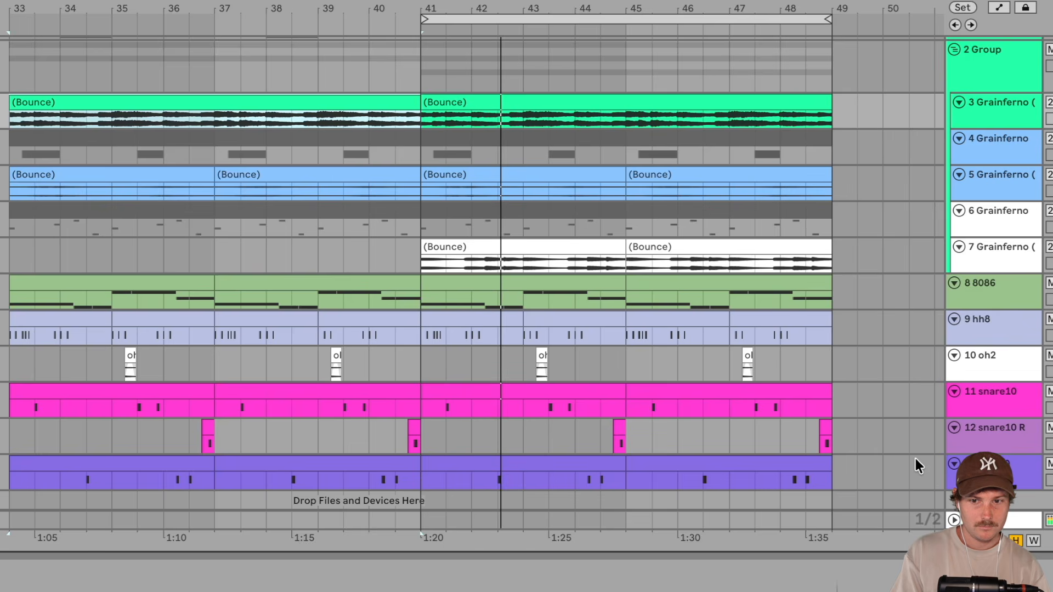
{"action": "scroll", "coordinate": [916, 458], "scroll_direction": "down", "scroll_amount": 1}
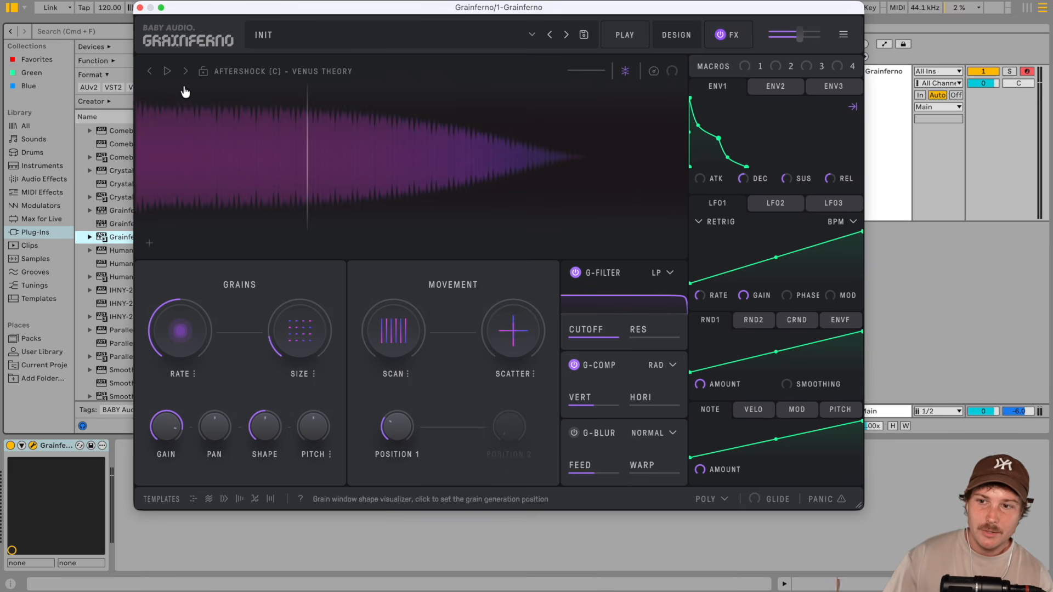
Browse forward through the factory samples and load Andes Minor [C] [121] as the first sample
{"action": "left_click", "coordinate": [185, 71]}
{"action": "left_click", "coordinate": [185, 71]}
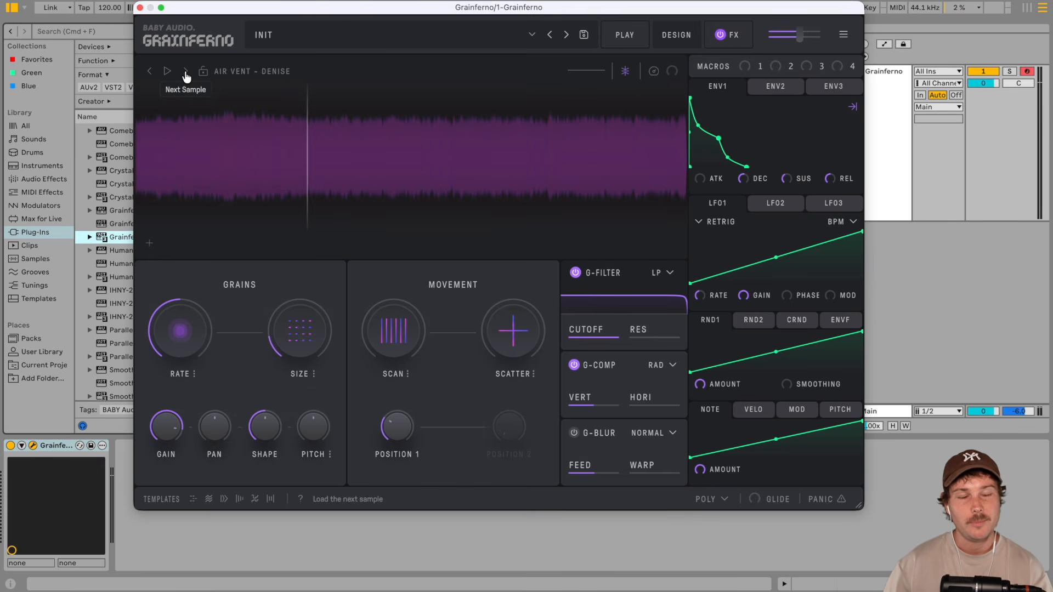
{"action": "left_click", "coordinate": [185, 71]}
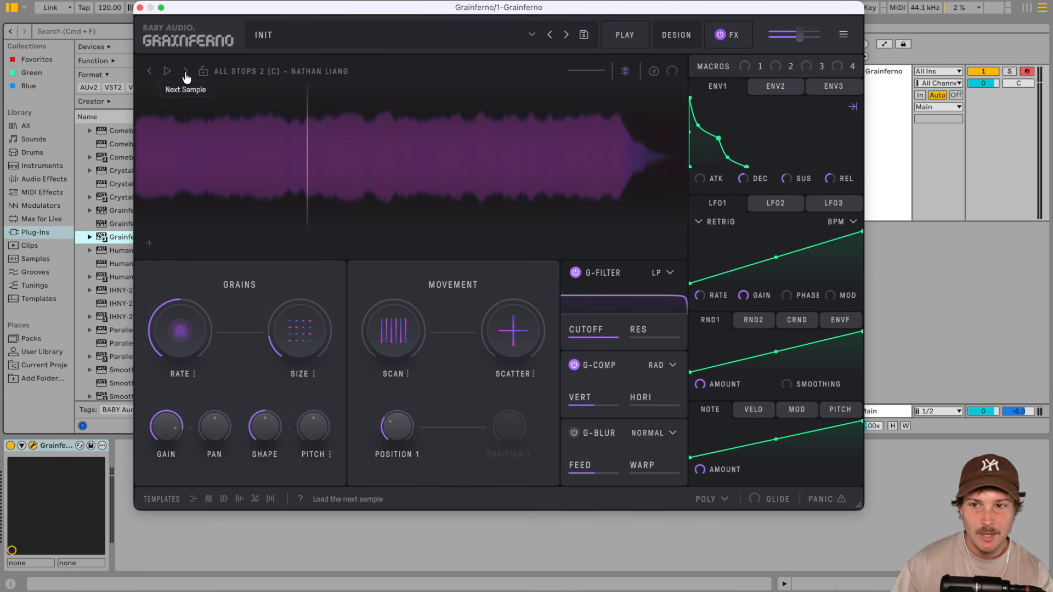
{"action": "left_click", "coordinate": [186, 71]}
{"action": "left_click", "coordinate": [186, 72]}
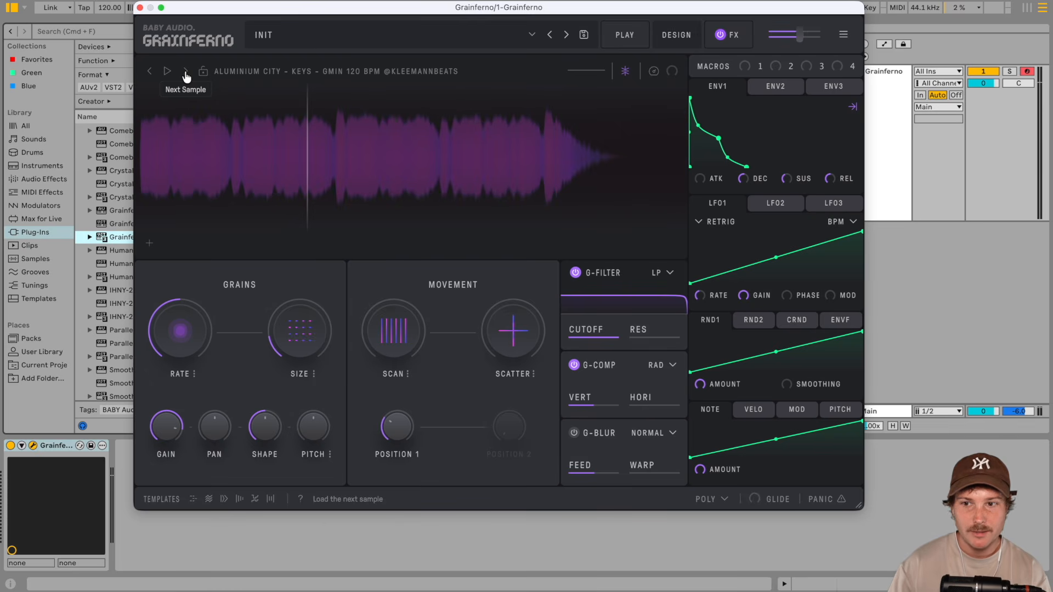
{"action": "left_click", "coordinate": [185, 71]}
{"action": "left_click", "coordinate": [185, 71]}
{"action": "left_click", "coordinate": [185, 71]}
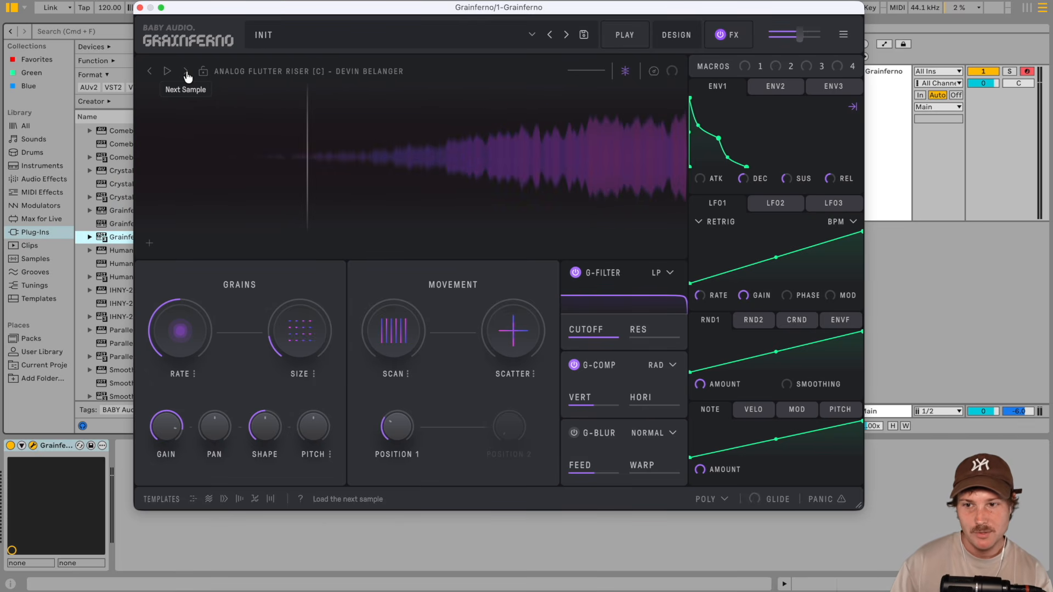
{"action": "left_click", "coordinate": [185, 71]}
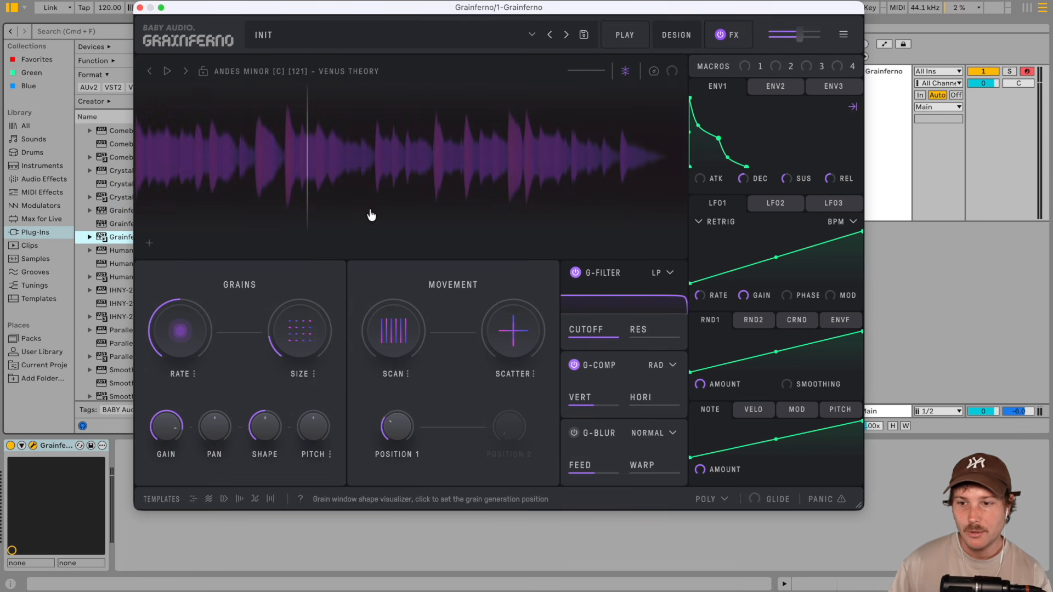
Add the factory sample 4 Track Angel [C Major] as the second sample
{"action": "left_click", "coordinate": [149, 244]}
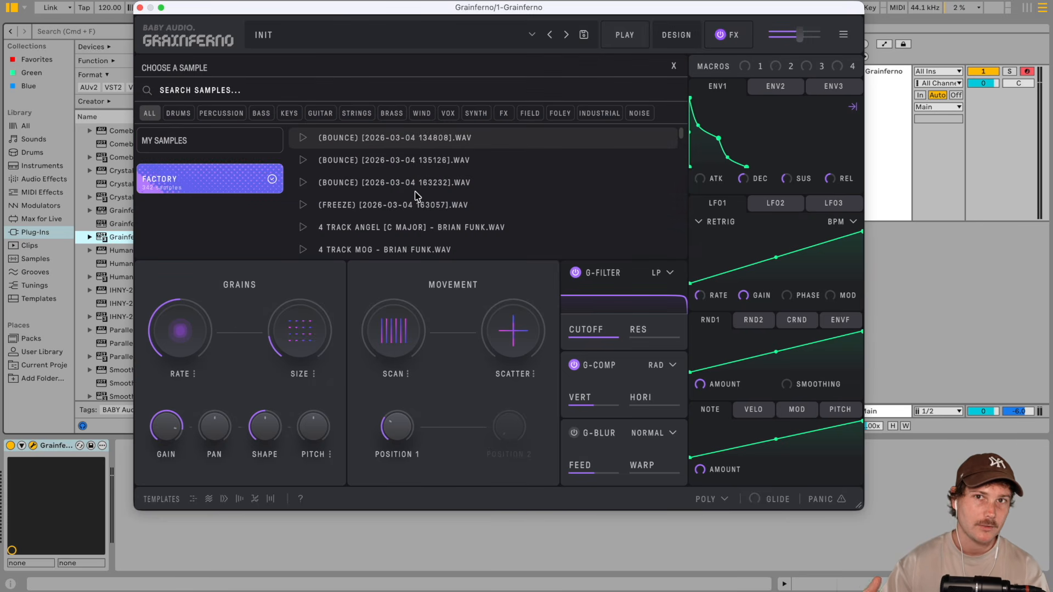
{"action": "left_click", "coordinate": [458, 234]}
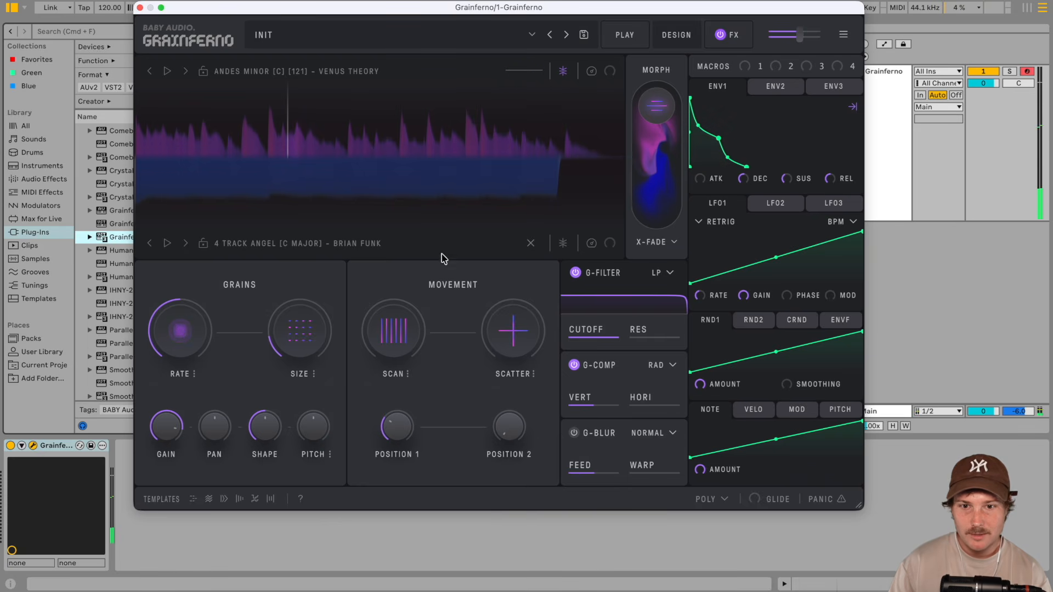
Audition the crossfade by sweeping Morph from the first sample to the second and back
{"action": "left_click_drag", "start_coordinate": [664, 104], "coordinate": [663, 189]}
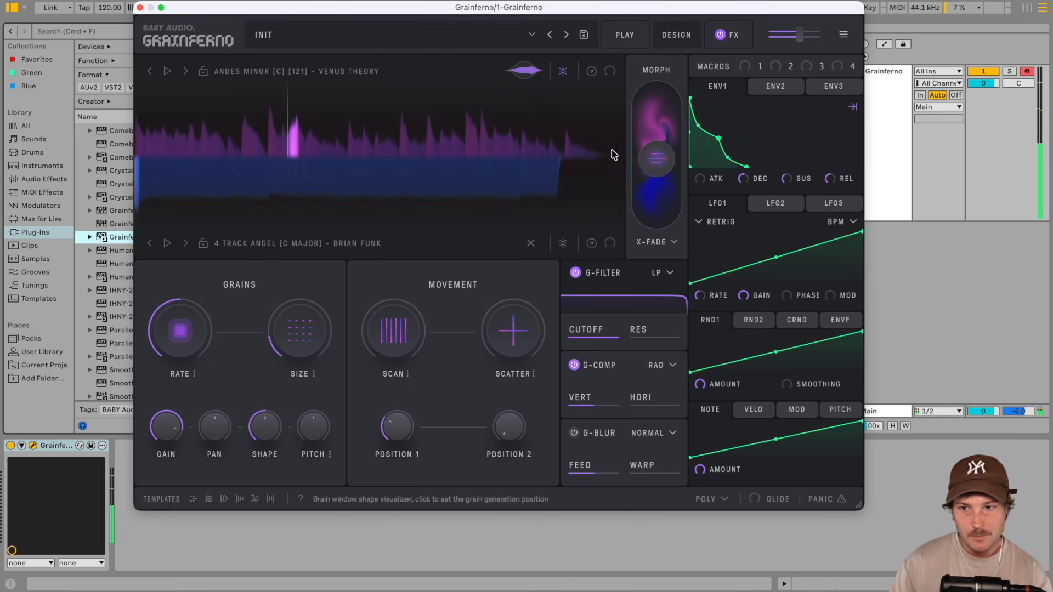
{"action": "left_click_drag", "start_coordinate": [658, 165], "coordinate": [653, 285]}
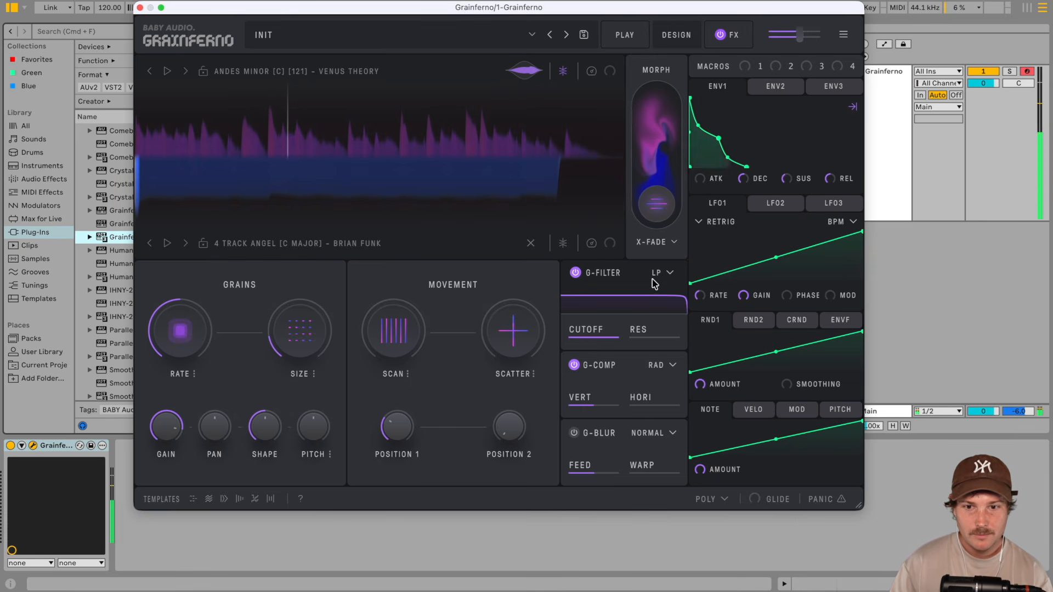
{"action": "left_click_drag", "start_coordinate": [658, 210], "coordinate": [665, 29]}
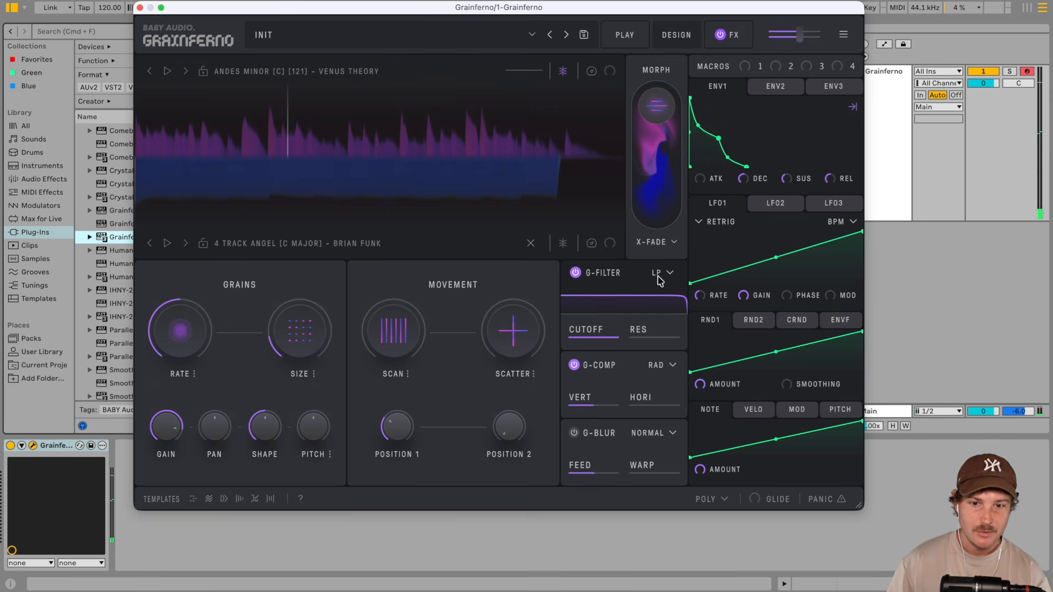
Set the Morph mode to 4-Bit and move the Morph control to about midway between the two samples
{"action": "left_click", "coordinate": [673, 244]}
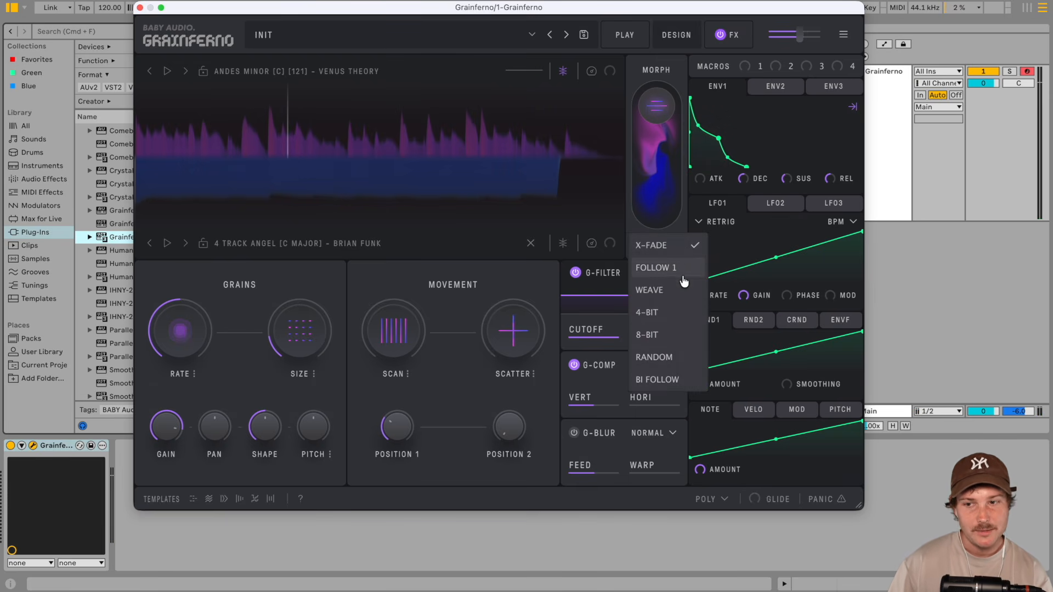
{"action": "left_click", "coordinate": [665, 312]}
{"action": "left_click", "coordinate": [671, 246]}
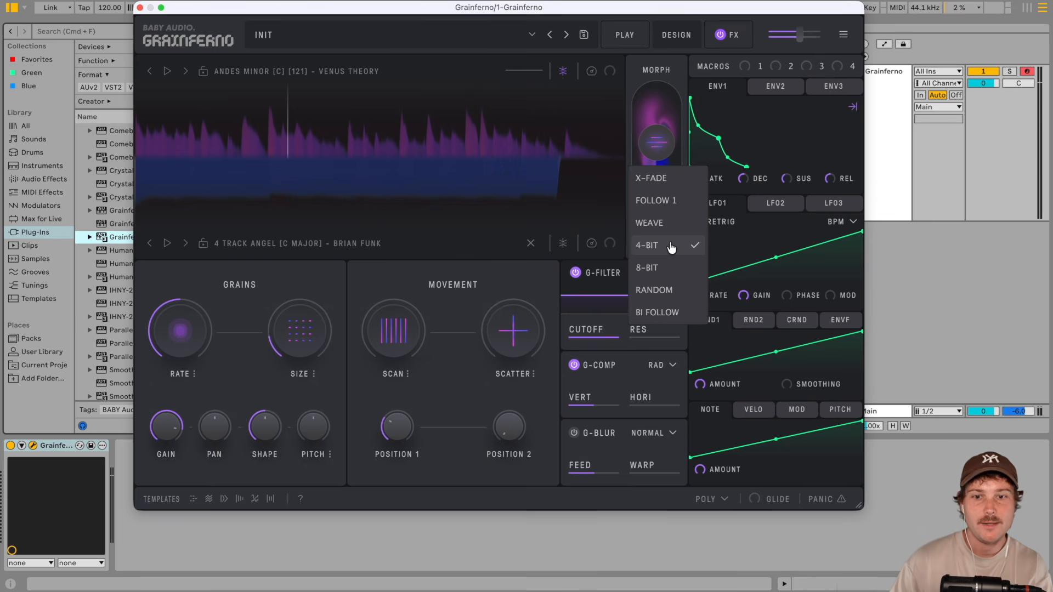
{"action": "left_click", "coordinate": [671, 248]}
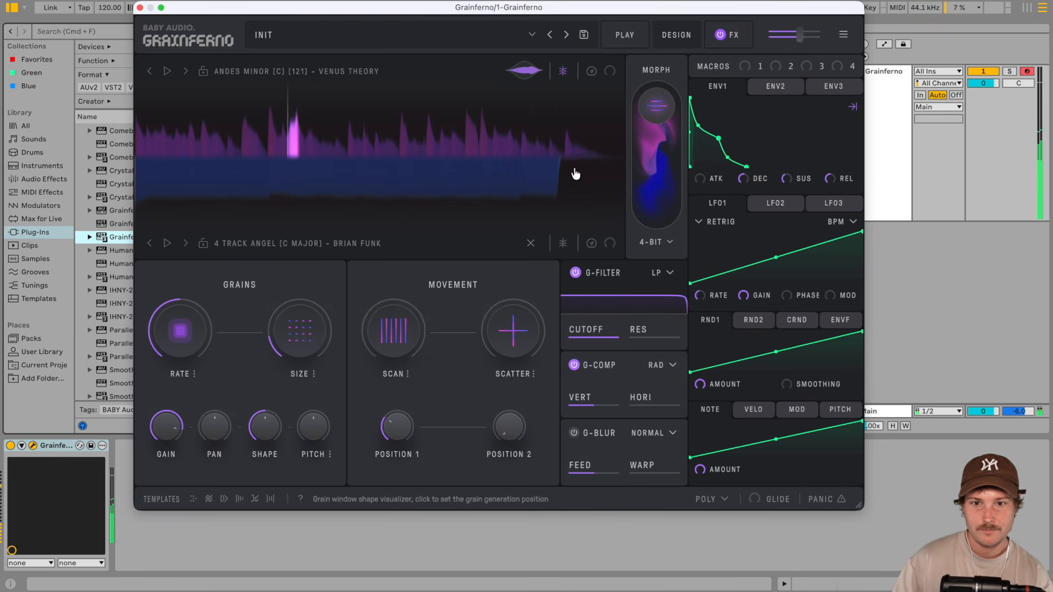
{"action": "mouse_move", "coordinate": [660, 201]}
{"action": "left_mouse_down"}
{"action": "mouse_move", "coordinate": [661, 239]}
{"action": "mouse_move", "coordinate": [661, 182]}
{"action": "left_mouse_up"}
{"action": "left_click_drag", "start_coordinate": [660, 182], "coordinate": [660, 175]}
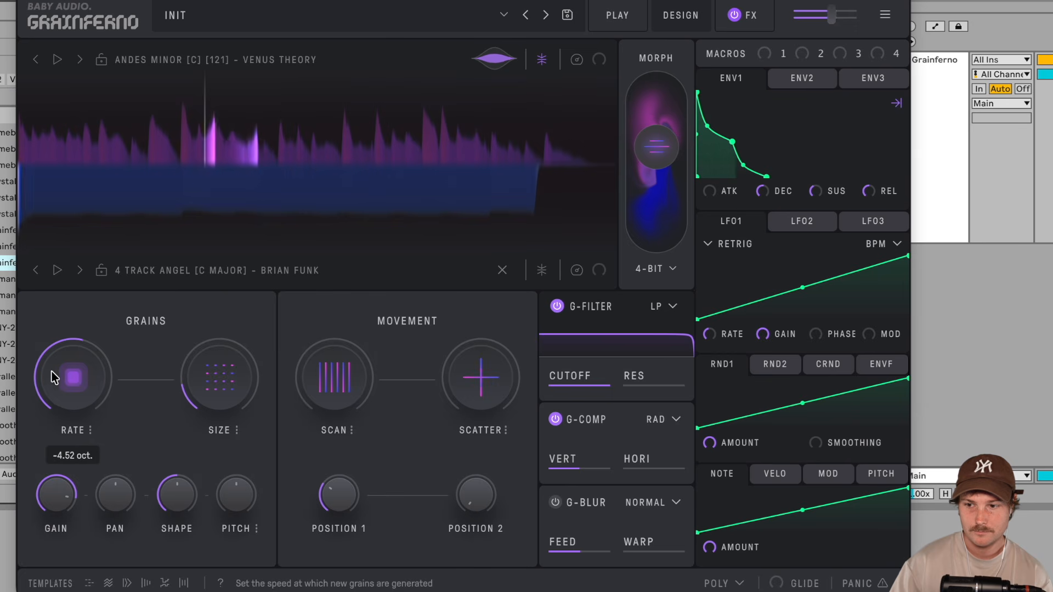
Try different grain rates, switch the Rate mode to BPM Sync and set the rate to 1/8 beats
{"action": "left_click_drag", "start_coordinate": [162, 326], "coordinate": [164, 261]}
{"action": "left_click_drag", "start_coordinate": [55, 297], "coordinate": [38, 343]}
{"action": "left_click", "coordinate": [89, 430]}
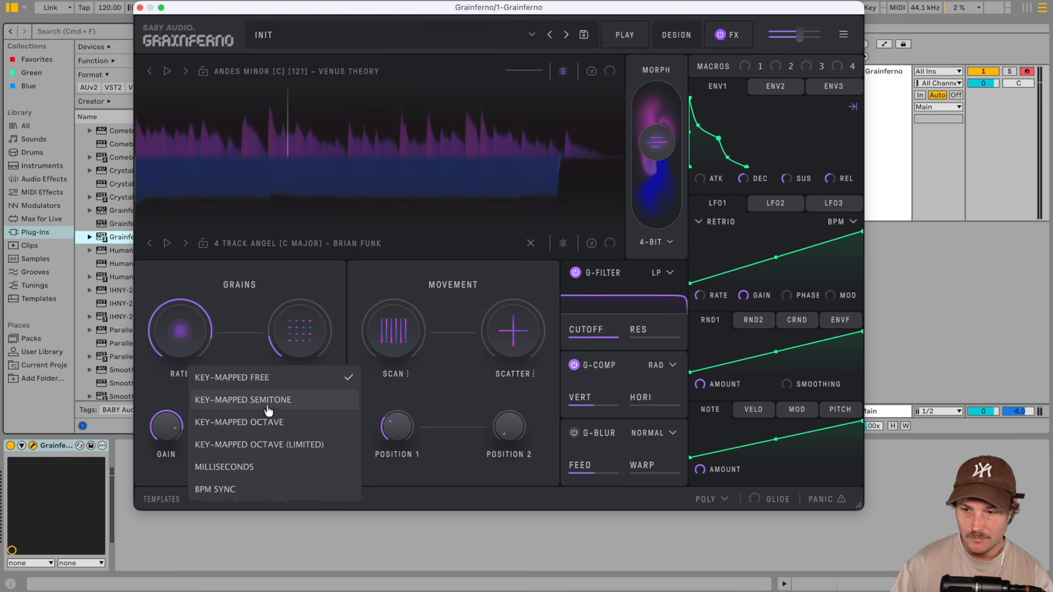
{"action": "left_click", "coordinate": [277, 489]}
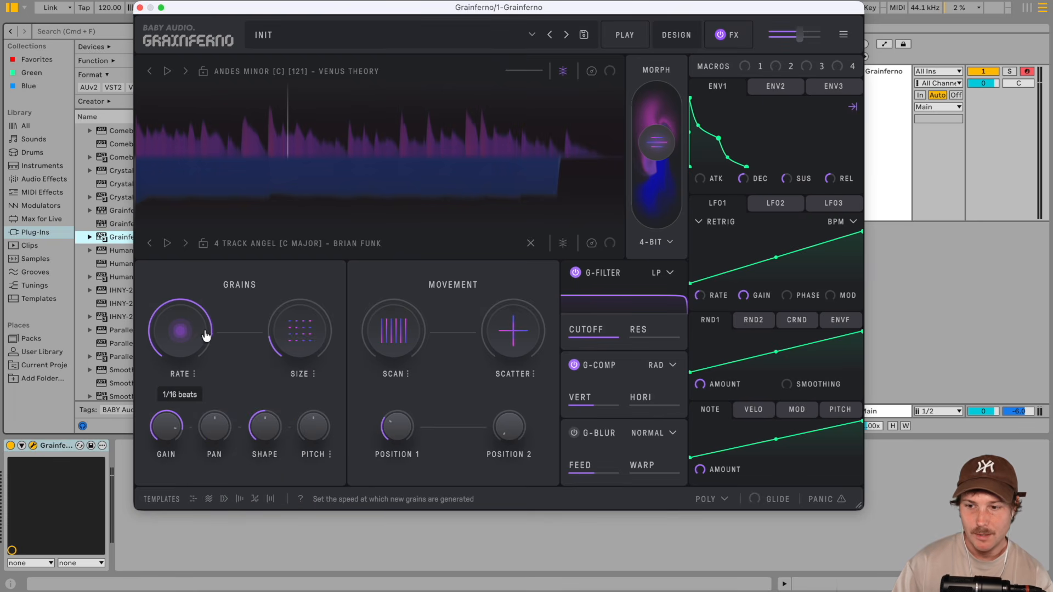
{"action": "left_click_drag", "start_coordinate": [198, 341], "coordinate": [198, 361]}
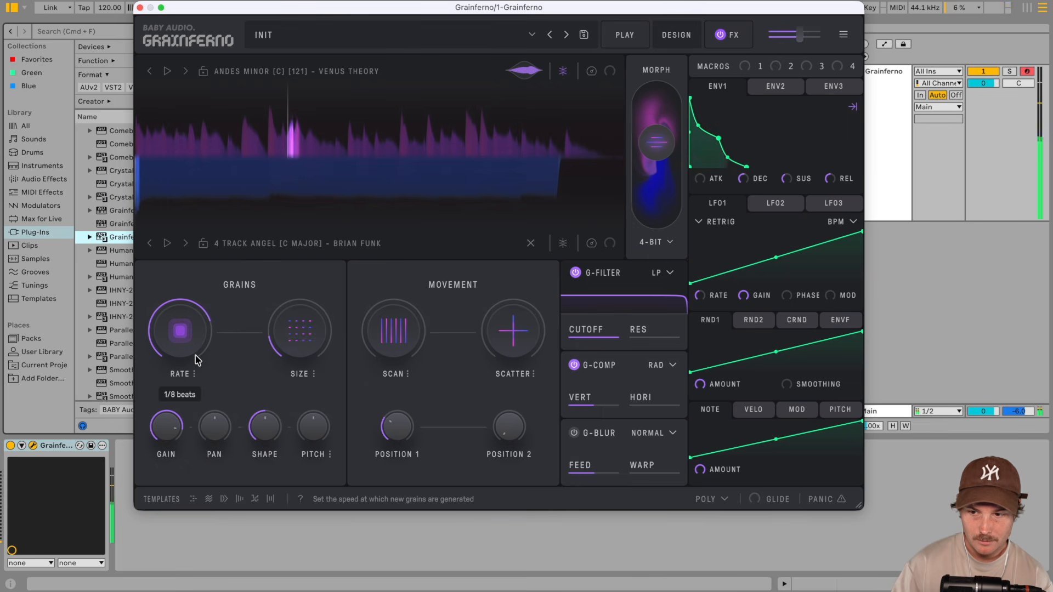
Switch the Rate mode to Milliseconds with a rate of 8.62 ms and increase the grain Size
{"action": "left_click", "coordinate": [193, 377]}
{"action": "left_click", "coordinate": [230, 354]}
{"action": "mouse_move", "coordinate": [195, 341]}
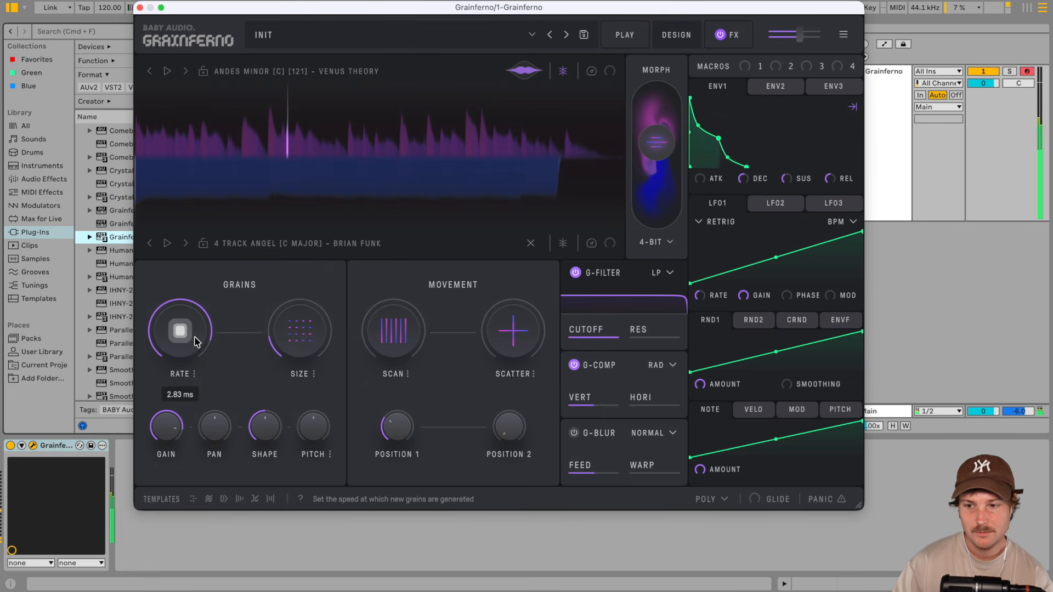
{"action": "left_click_drag", "start_coordinate": [195, 341], "coordinate": [176, 386]}
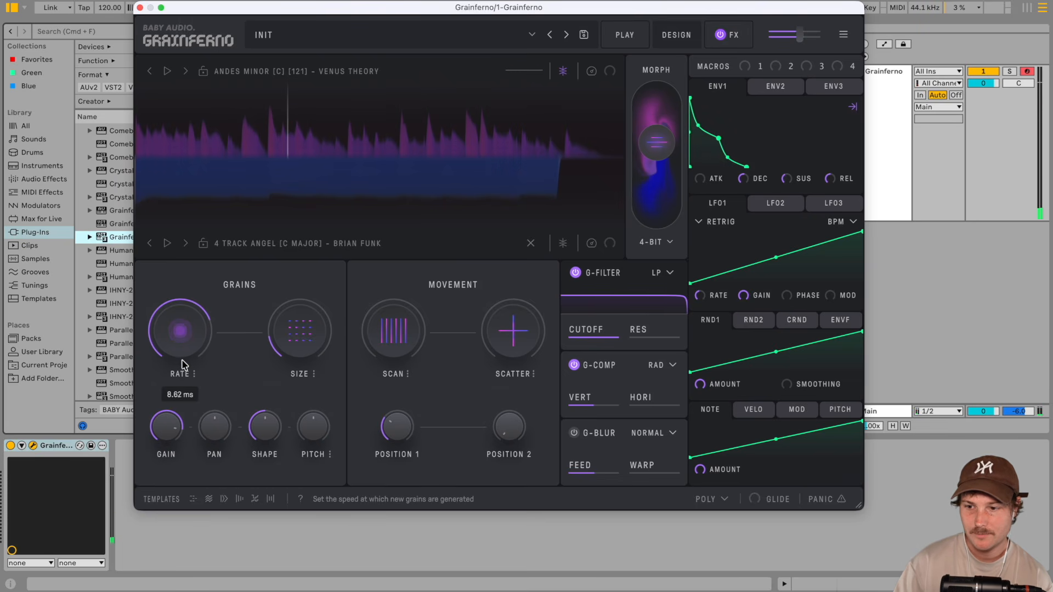
{"action": "left_click_drag", "start_coordinate": [272, 365], "coordinate": [289, 266]}
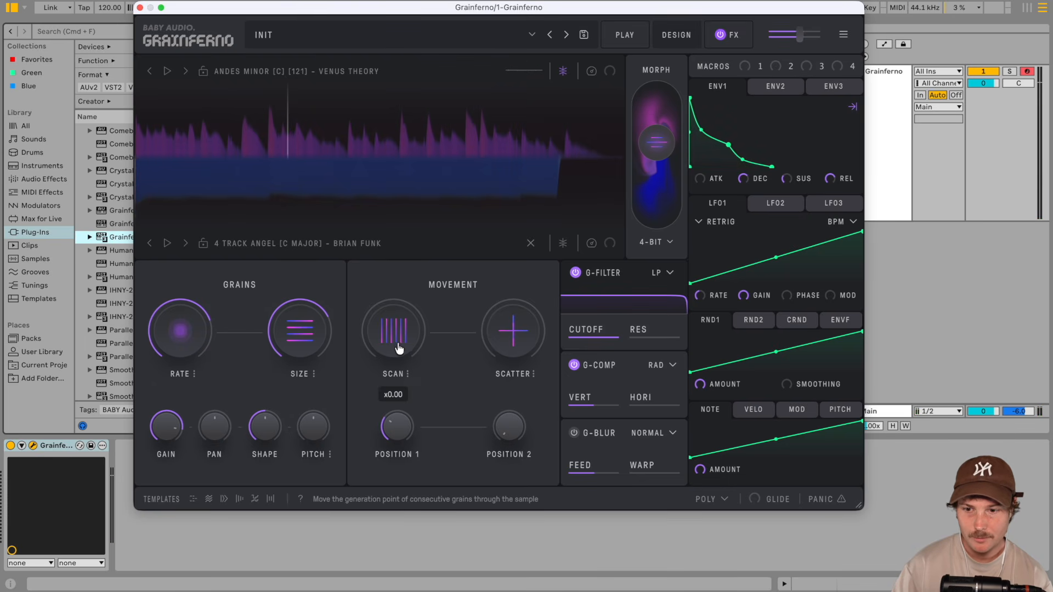
Raise the Scan amount and try the Wide Range scan mode on the moving grains
{"action": "left_click_drag", "start_coordinate": [399, 349], "coordinate": [370, 277]}
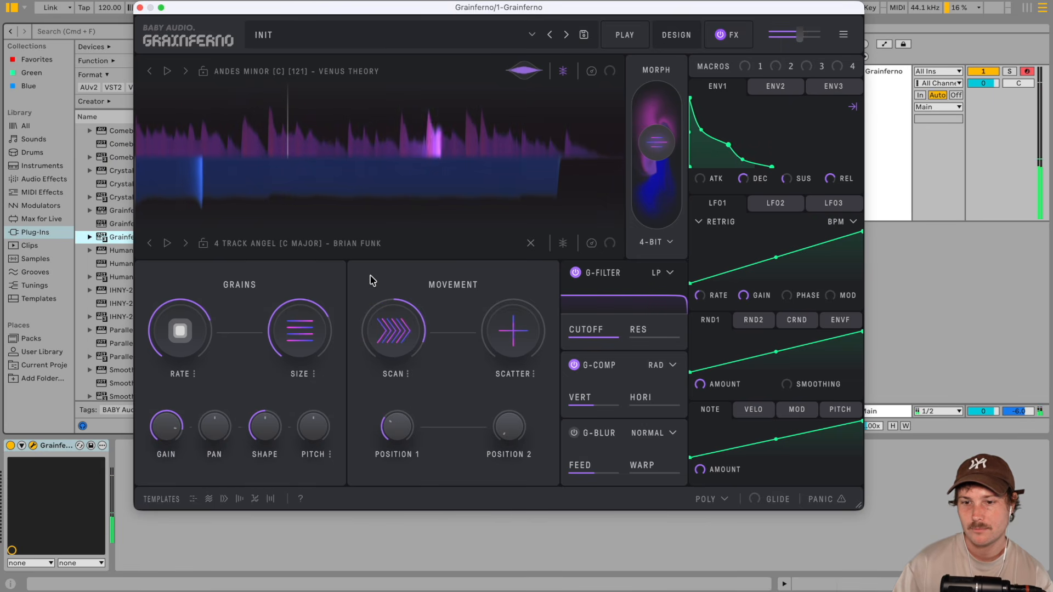
{"action": "left_click", "coordinate": [408, 374]}
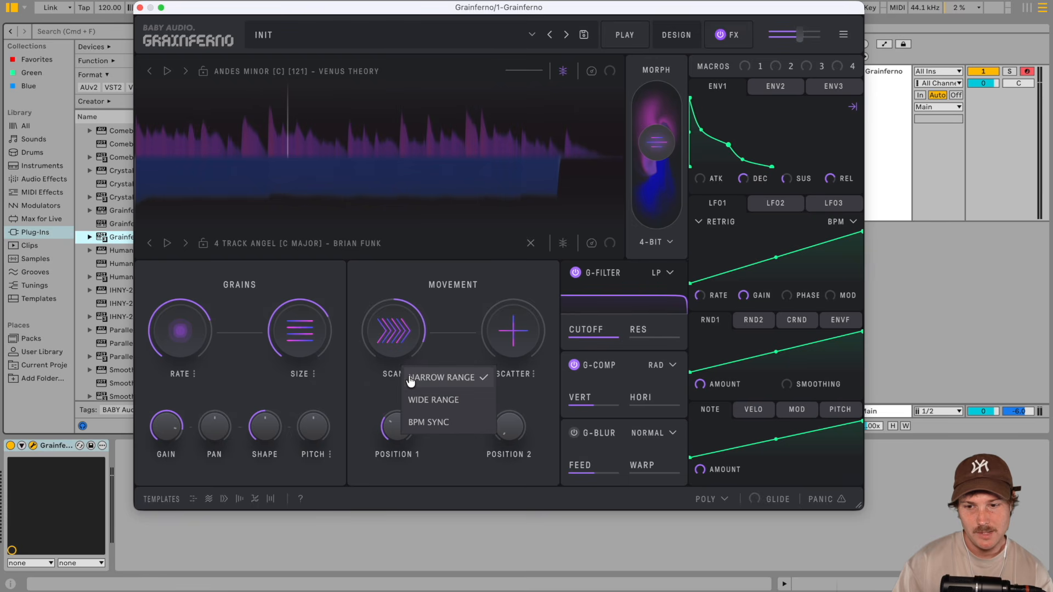
{"action": "left_click", "coordinate": [436, 401]}
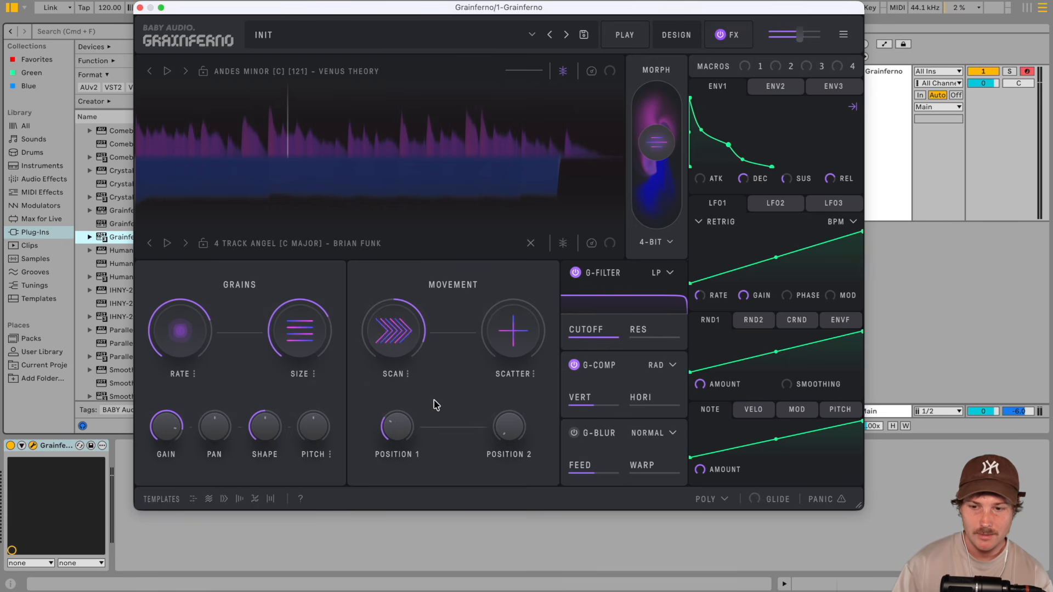
{"action": "left_click", "coordinate": [406, 374]}
{"action": "left_click", "coordinate": [423, 400]}
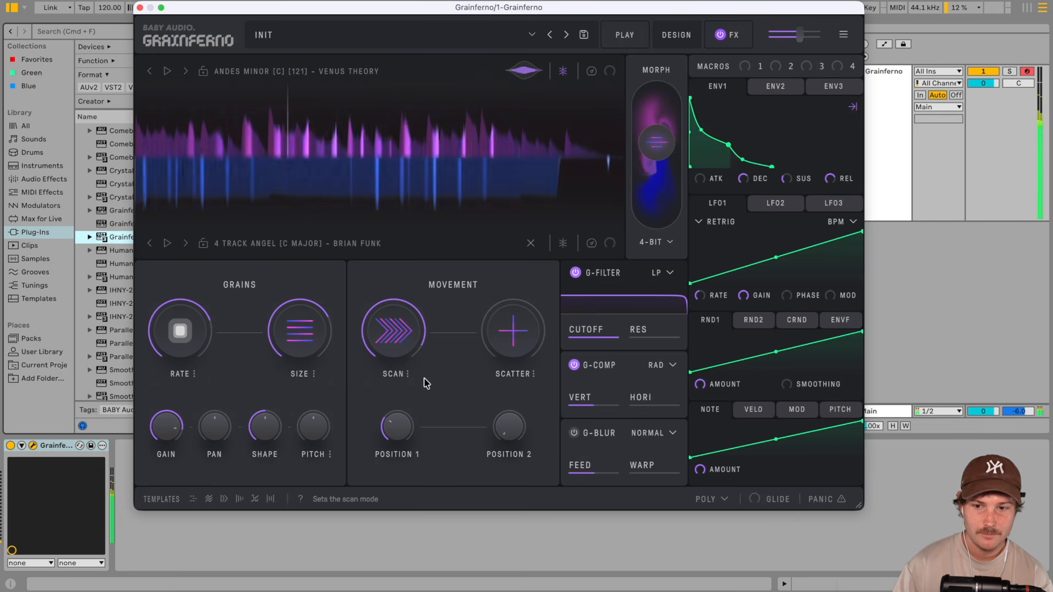
{"action": "left_click", "coordinate": [407, 375]}
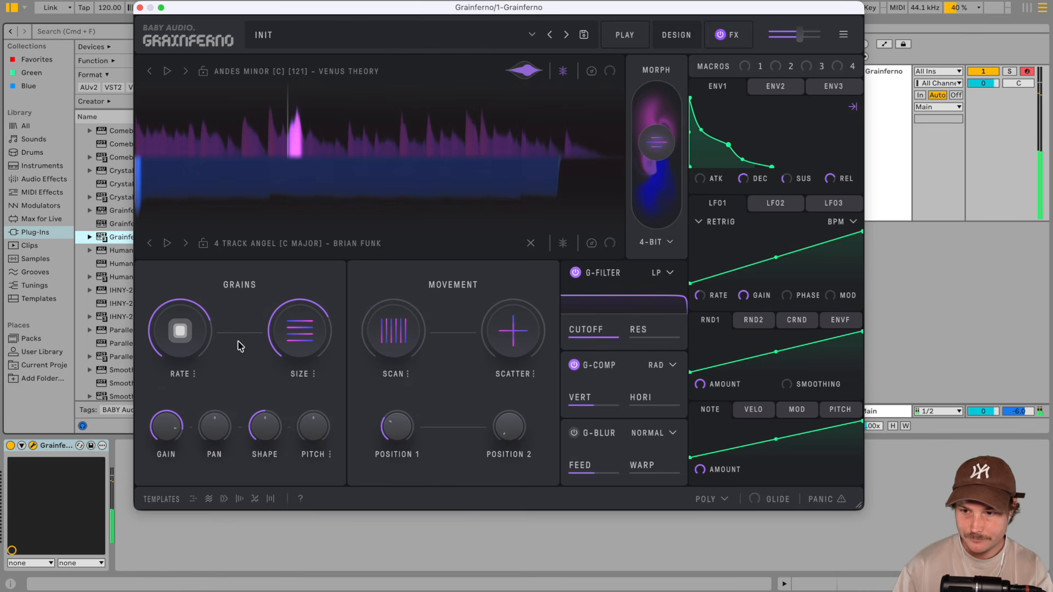
Switch the grain Rate back to a key-mapped mode and reduce the grain Size to a low setting
{"action": "left_click", "coordinate": [194, 374]}
{"action": "left_click", "coordinate": [236, 299]}
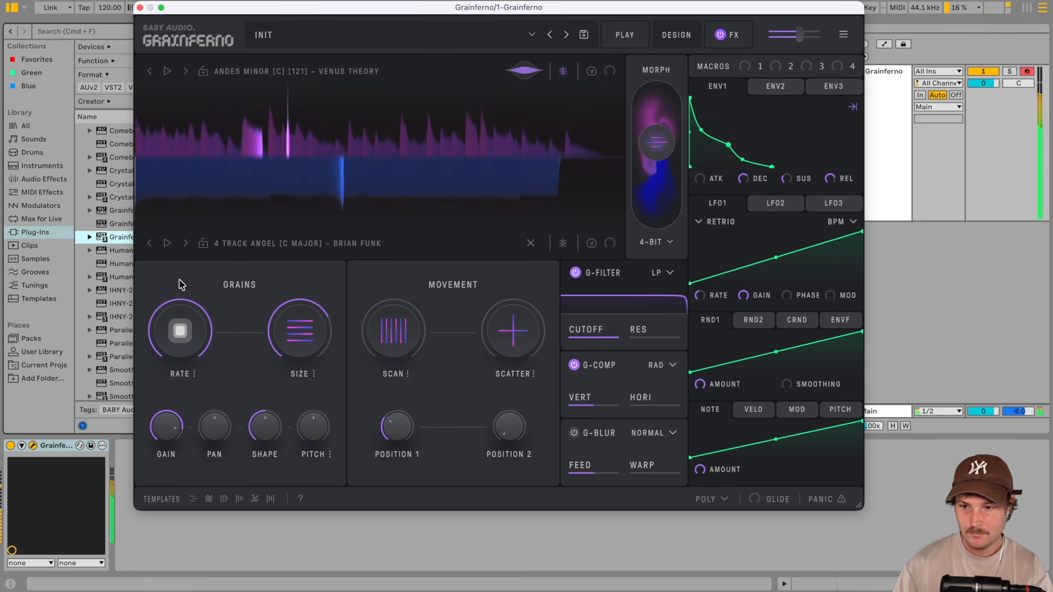
{"action": "left_click_drag", "start_coordinate": [273, 342], "coordinate": [293, 449]}
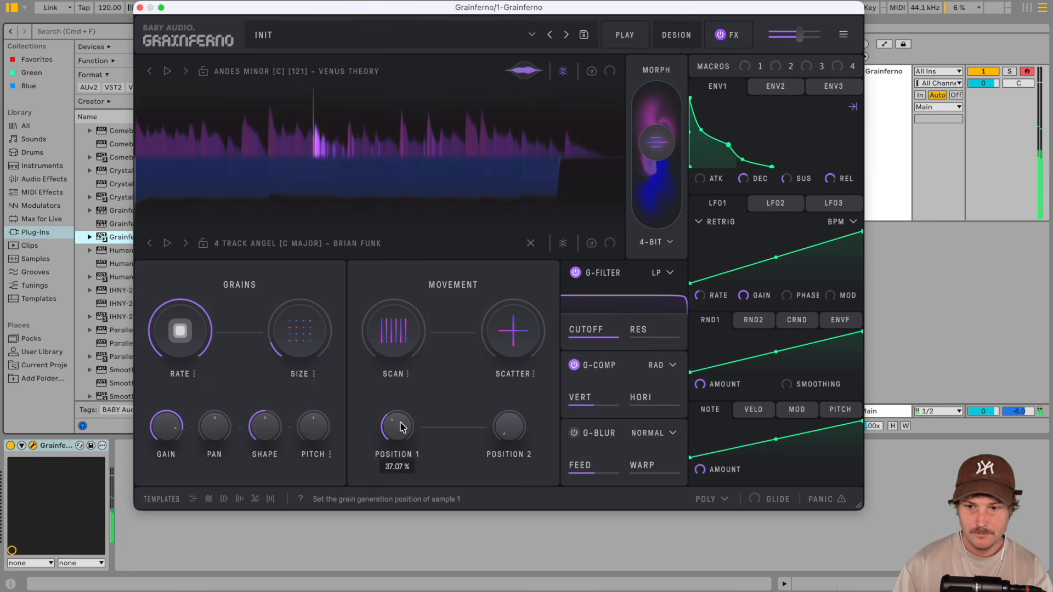
Place the grain generation positions of both samples about a third of the way into their waveforms
{"action": "mouse_move", "coordinate": [403, 457]}
{"action": "left_mouse_down"}
{"action": "mouse_move", "coordinate": [400, 430]}
{"action": "mouse_move", "coordinate": [413, 412]}
{"action": "left_mouse_up"}
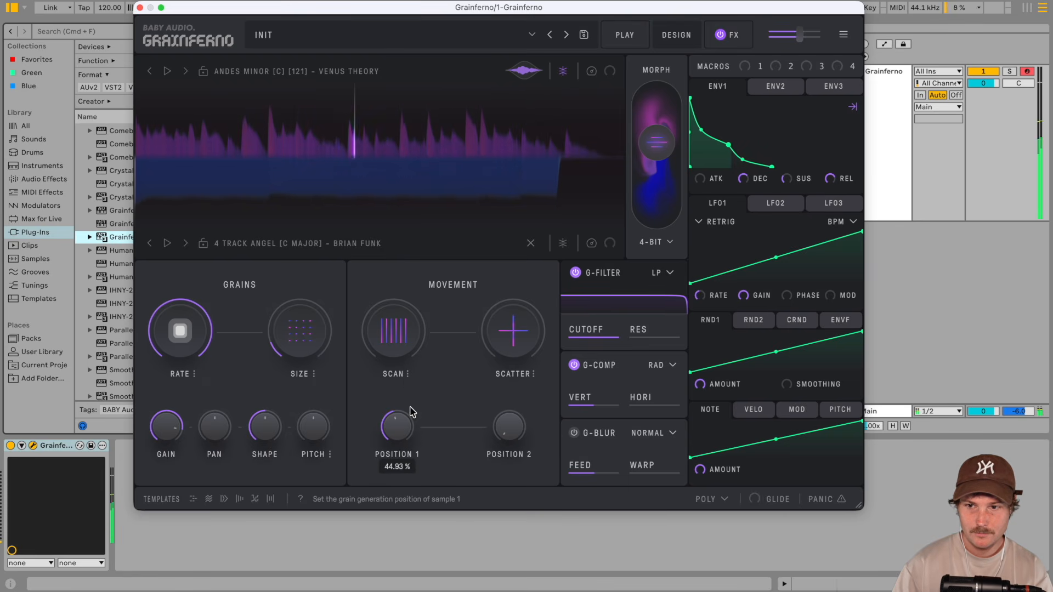
{"action": "left_click_drag", "start_coordinate": [340, 136], "coordinate": [302, 130]}
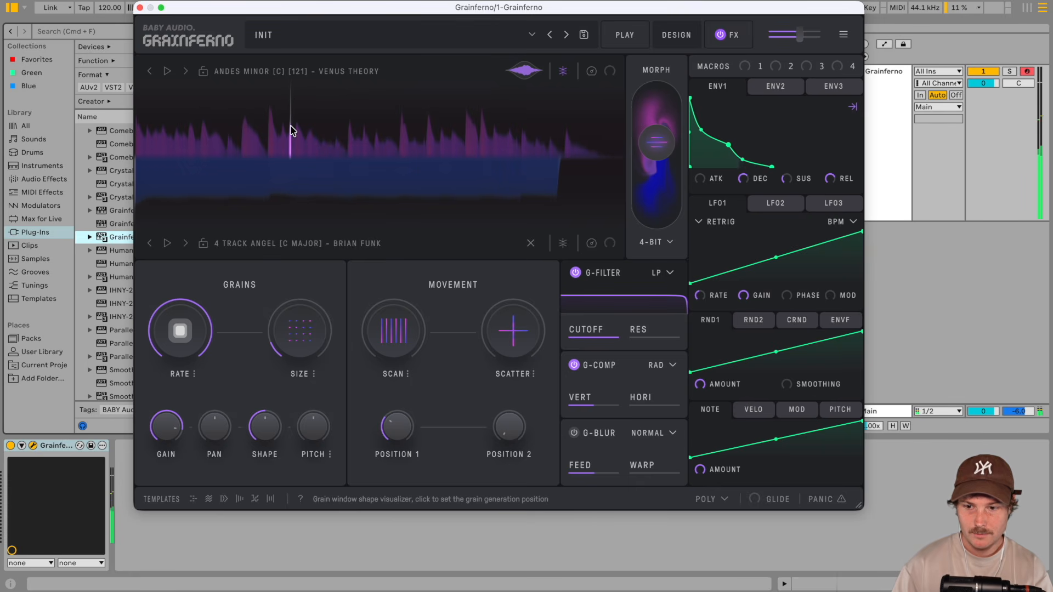
{"action": "mouse_move", "coordinate": [518, 439]}
{"action": "left_mouse_down"}
{"action": "mouse_move", "coordinate": [507, 383]}
{"action": "mouse_move", "coordinate": [491, 403]}
{"action": "mouse_move", "coordinate": [492, 380]}
{"action": "left_mouse_up"}
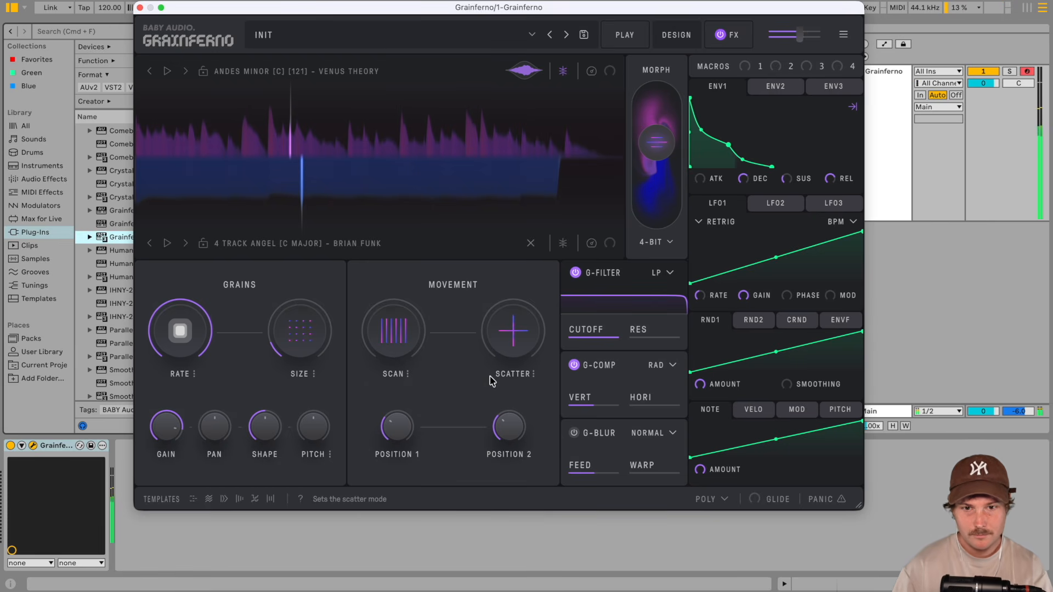
Assign ENV1 as a modulation source for Scan and adjust its modulation depth
{"action": "left_click_drag", "start_coordinate": [740, 88], "coordinate": [645, 227]}
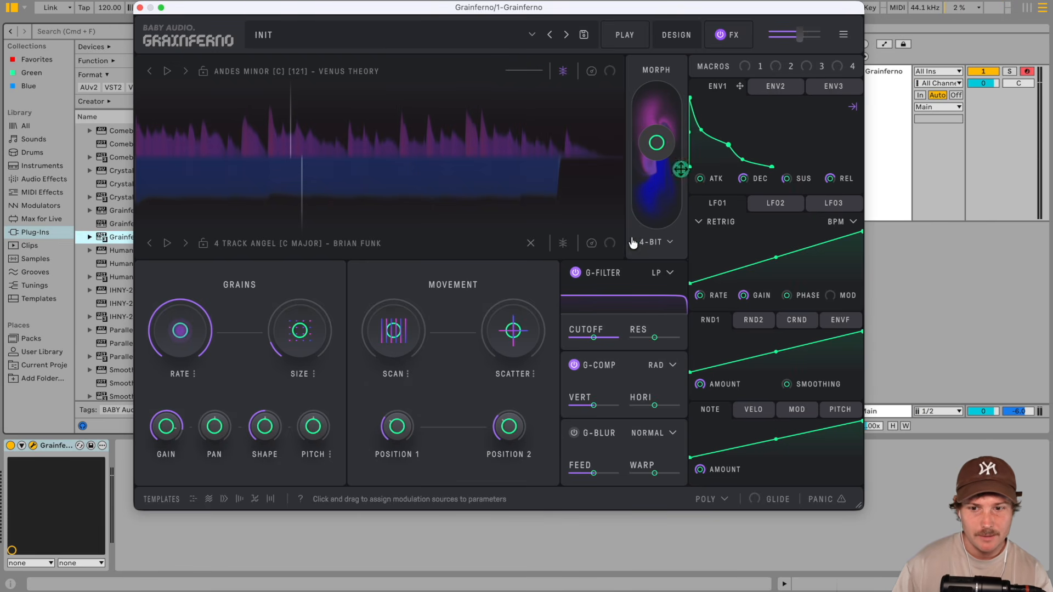
{"action": "left_click_drag", "start_coordinate": [396, 334], "coordinate": [395, 335]}
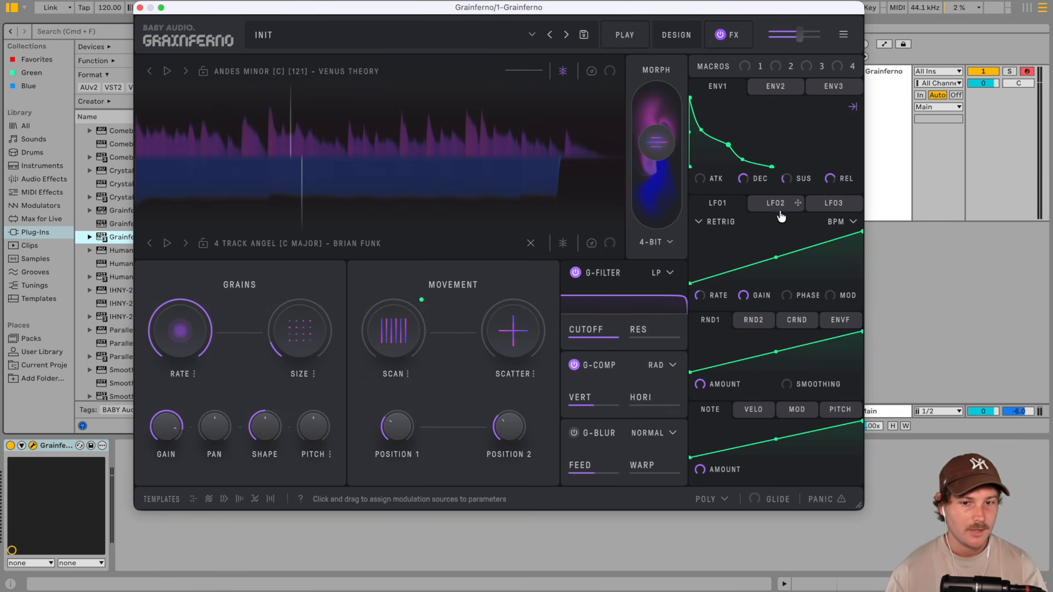
{"action": "left_click_drag", "start_coordinate": [422, 300], "coordinate": [422, 294]}
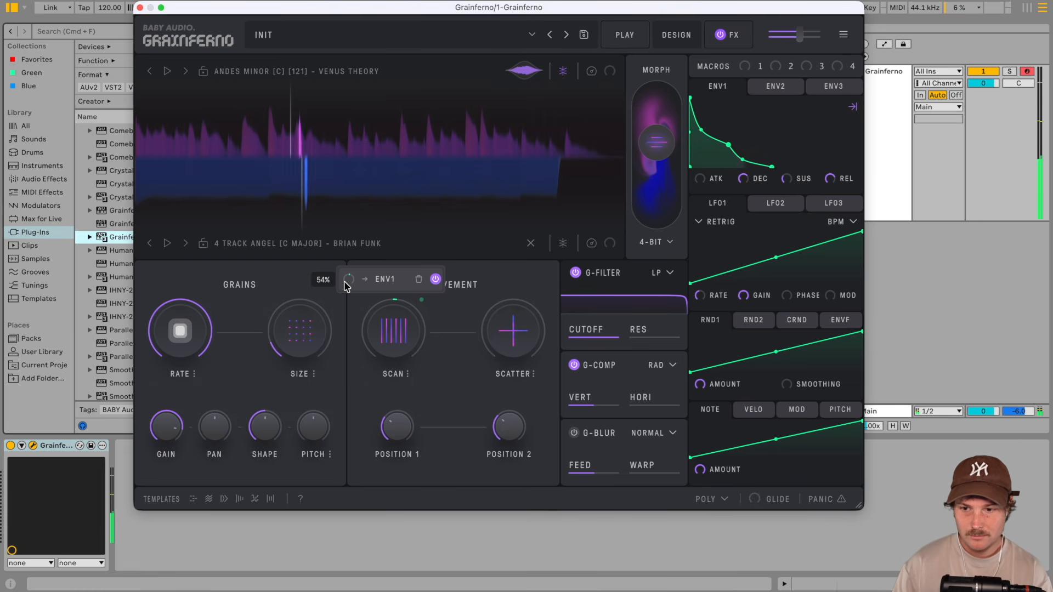
{"action": "left_click_drag", "start_coordinate": [338, 253], "coordinate": [337, 290]}
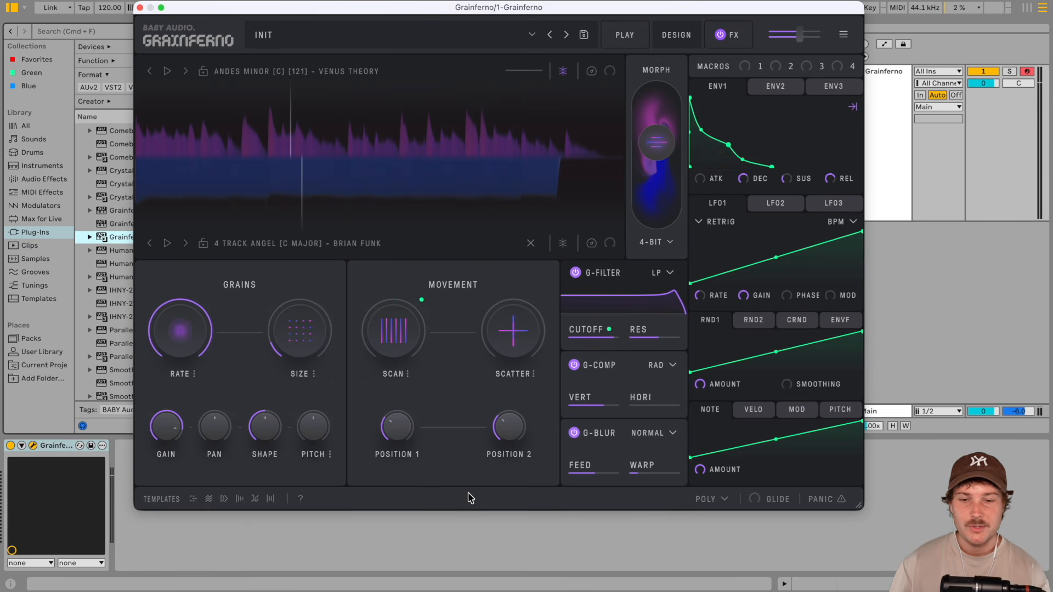
View the four macro controls in the simplified performance view and return to the detailed design view
{"action": "left_click", "coordinate": [625, 35]}
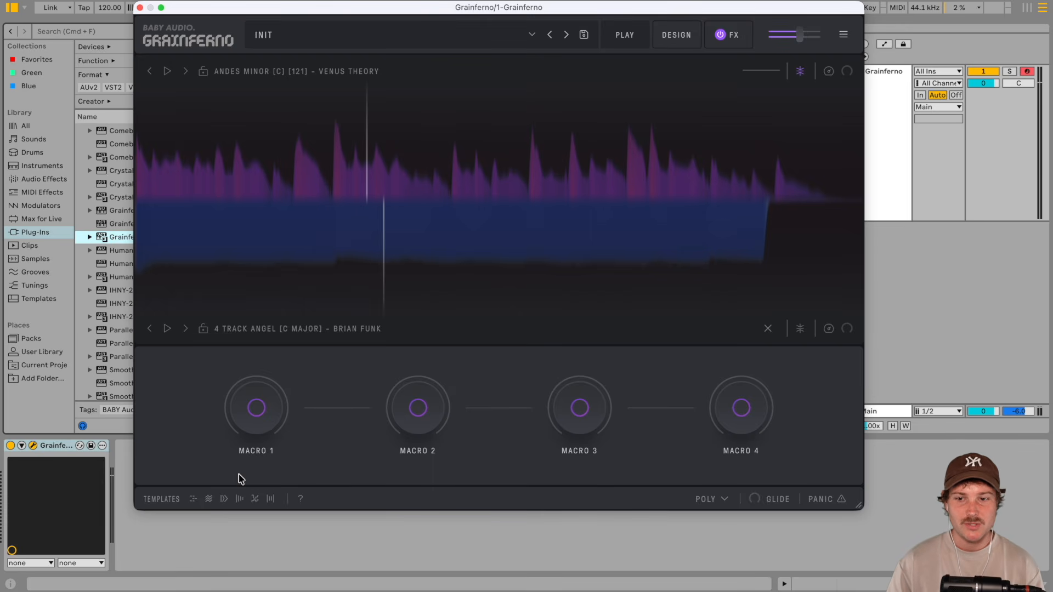
{"action": "left_click", "coordinate": [670, 39]}
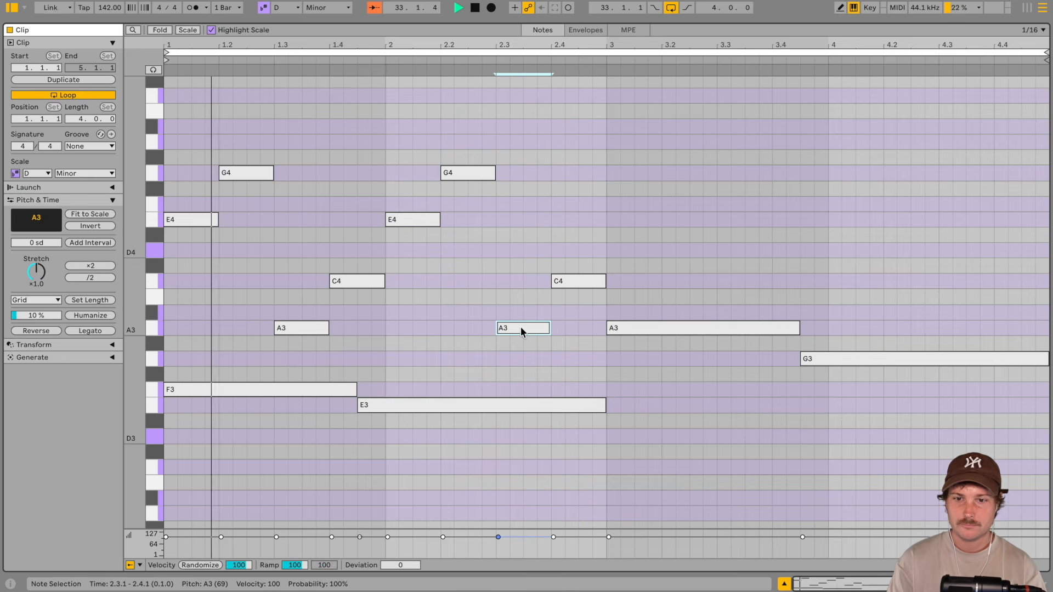
Transpose the short A3 note at 2.3 up an octave, and duplicate the upper melody notes of bars 1–2 into the following bars
{"action": "key", "text": "shift+Up"}
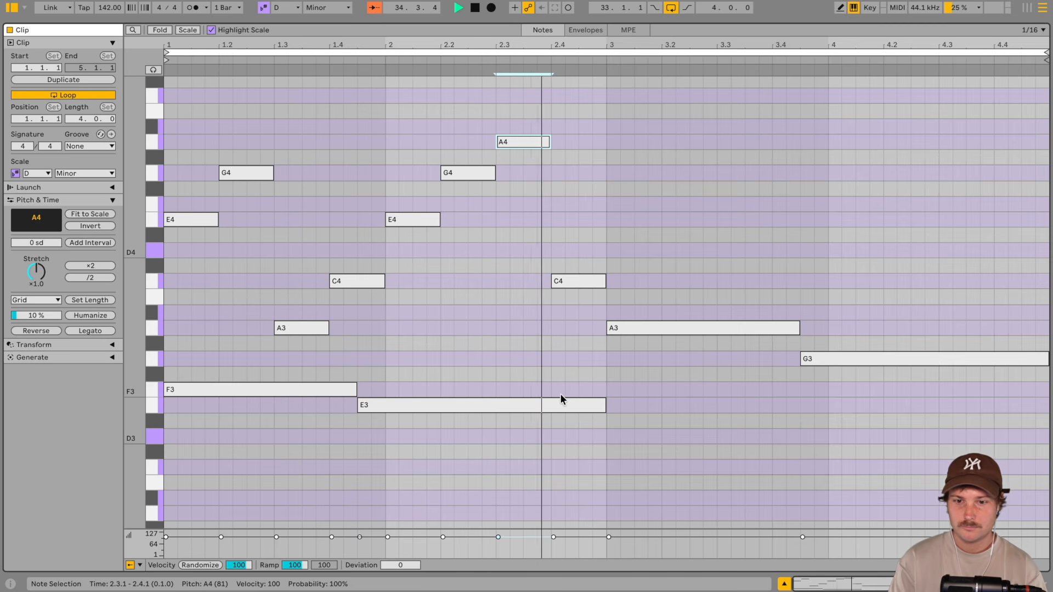
{"action": "left_click_drag", "start_coordinate": [168, 140], "coordinate": [570, 325]}
{"action": "key", "text": "super+d"}
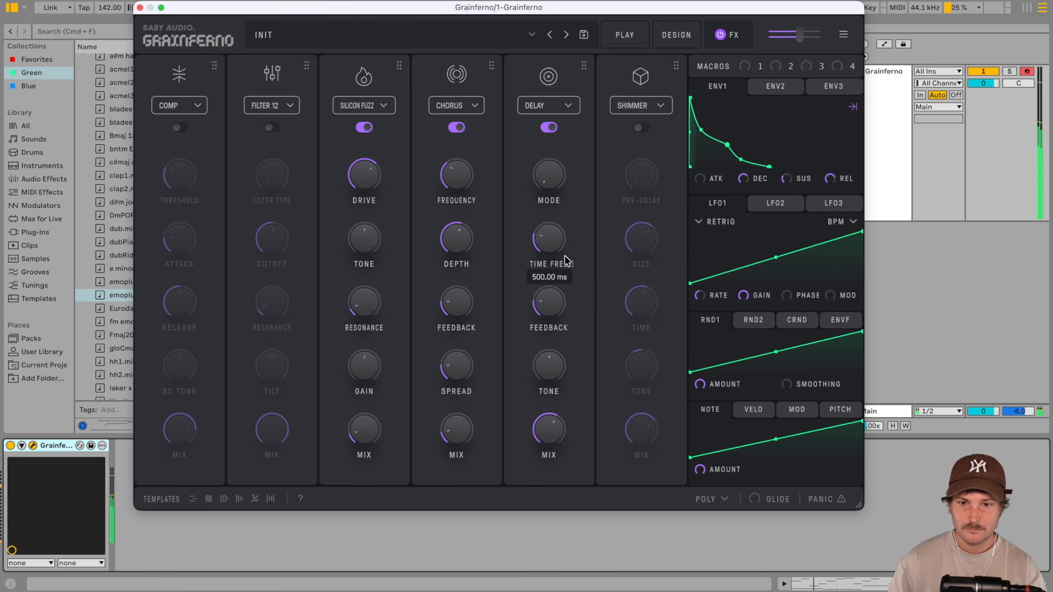
Switch the Delay effect's time from free to tempo-synced at 1/4 bar
{"action": "left_click", "coordinate": [572, 264]}
{"action": "left_click", "coordinate": [585, 291]}
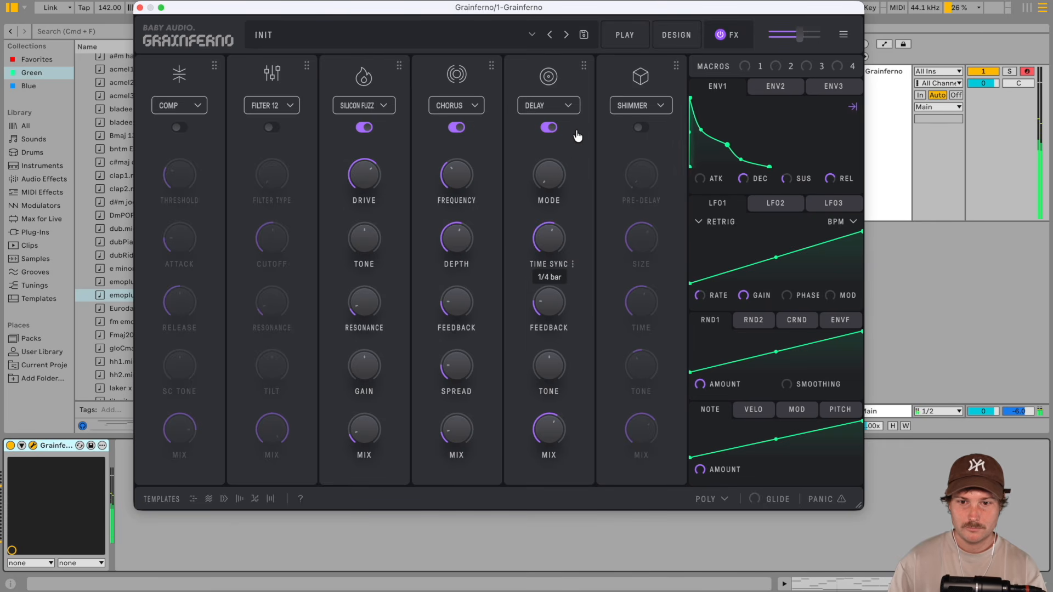
Morph the sound mostly toward the second sample and change the morph type to Weave
{"action": "left_click", "coordinate": [674, 45]}
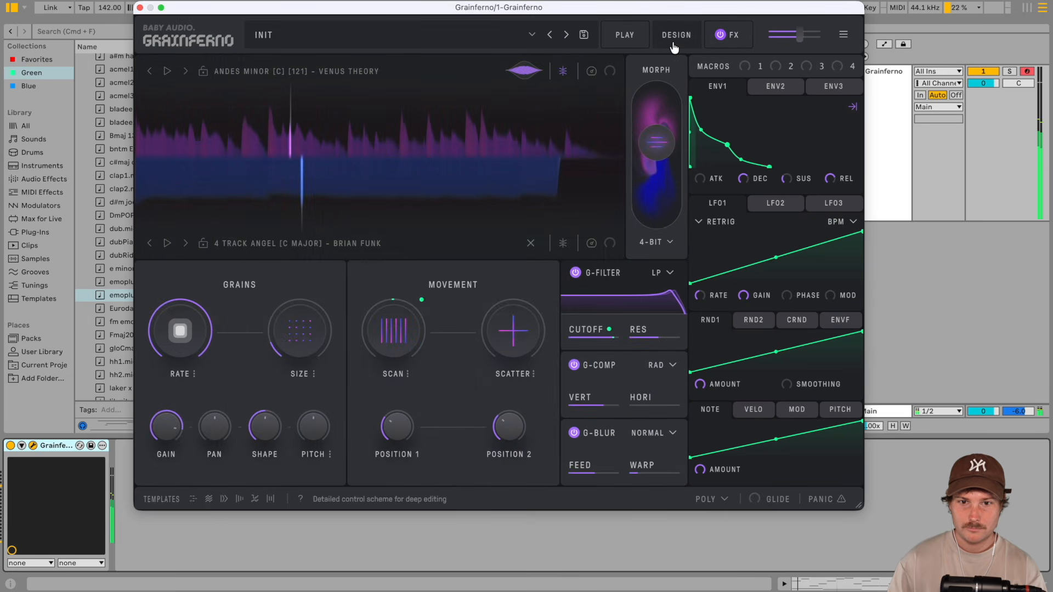
{"action": "left_click_drag", "start_coordinate": [659, 149], "coordinate": [662, 268]}
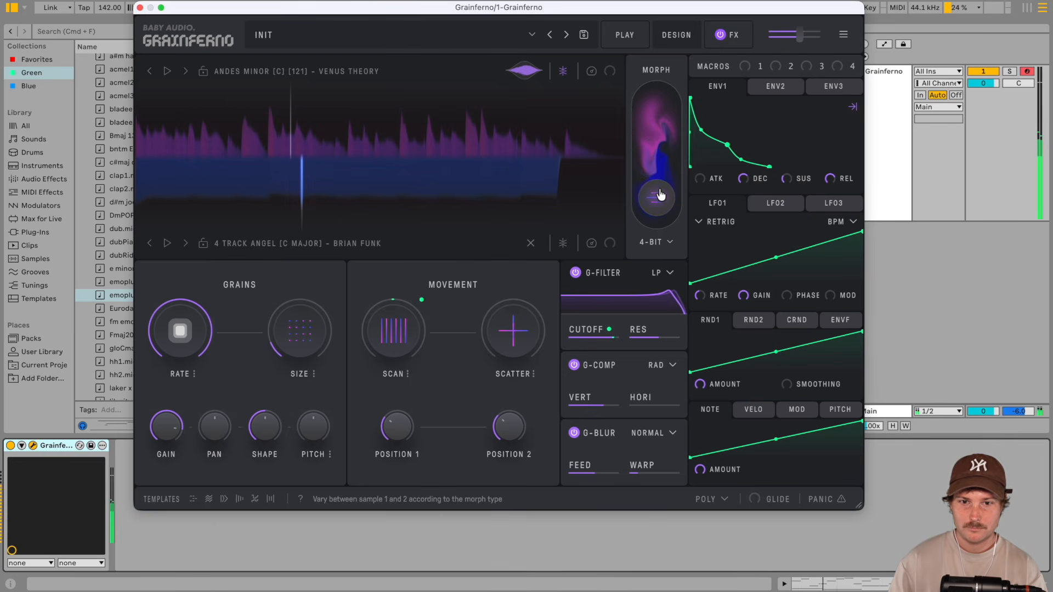
{"action": "mouse_move", "coordinate": [661, 201]}
{"action": "left_mouse_down"}
{"action": "mouse_move", "coordinate": [661, 191]}
{"action": "mouse_move", "coordinate": [661, 214]}
{"action": "left_mouse_up"}
{"action": "left_click", "coordinate": [663, 252]}
{"action": "left_click", "coordinate": [663, 227]}
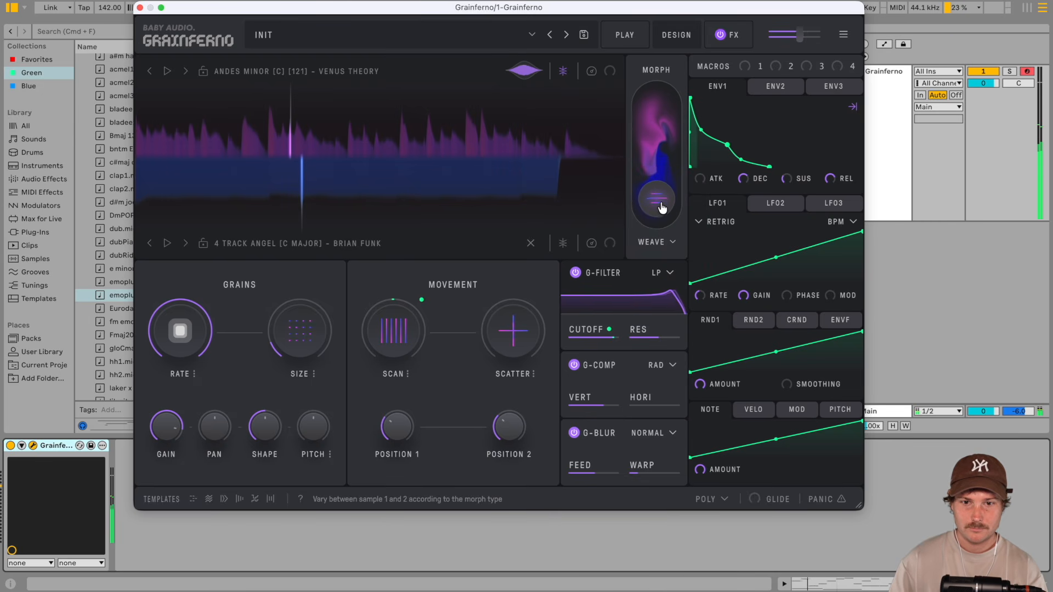
{"action": "left_click_drag", "start_coordinate": [663, 201], "coordinate": [667, 186]}
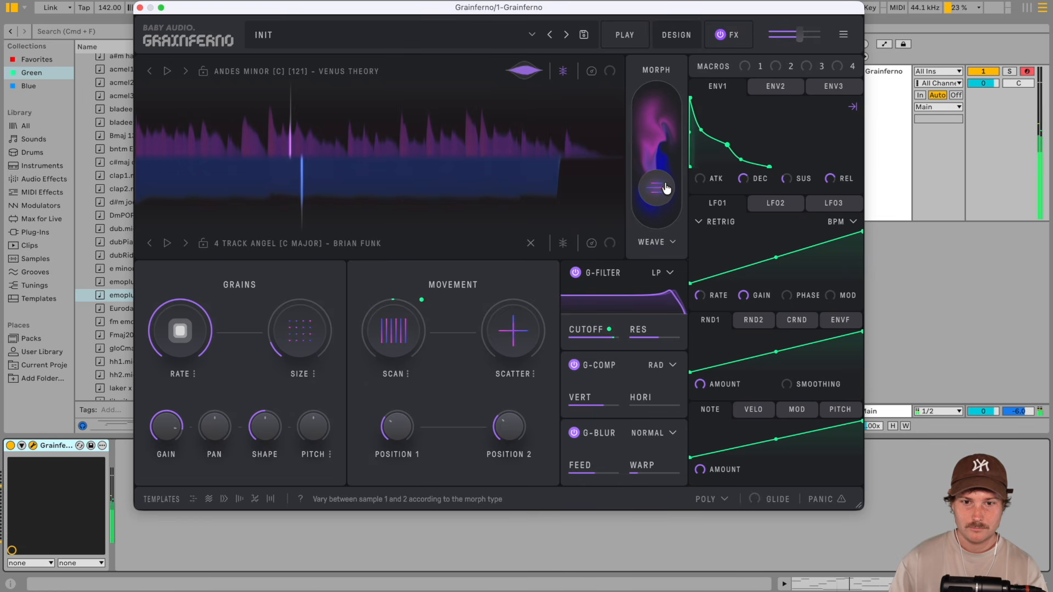
Start saving the sound as a preset and enter Analog as the preset name
{"action": "left_click", "coordinate": [584, 34]}
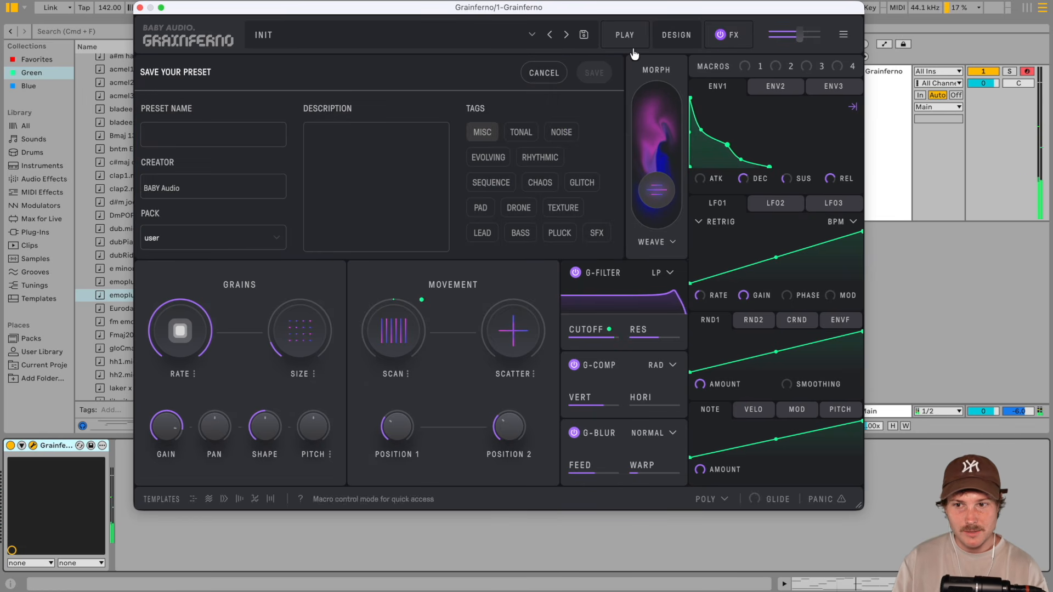
{"action": "left_click", "coordinate": [234, 126]}
{"action": "type", "text": "Analog"}
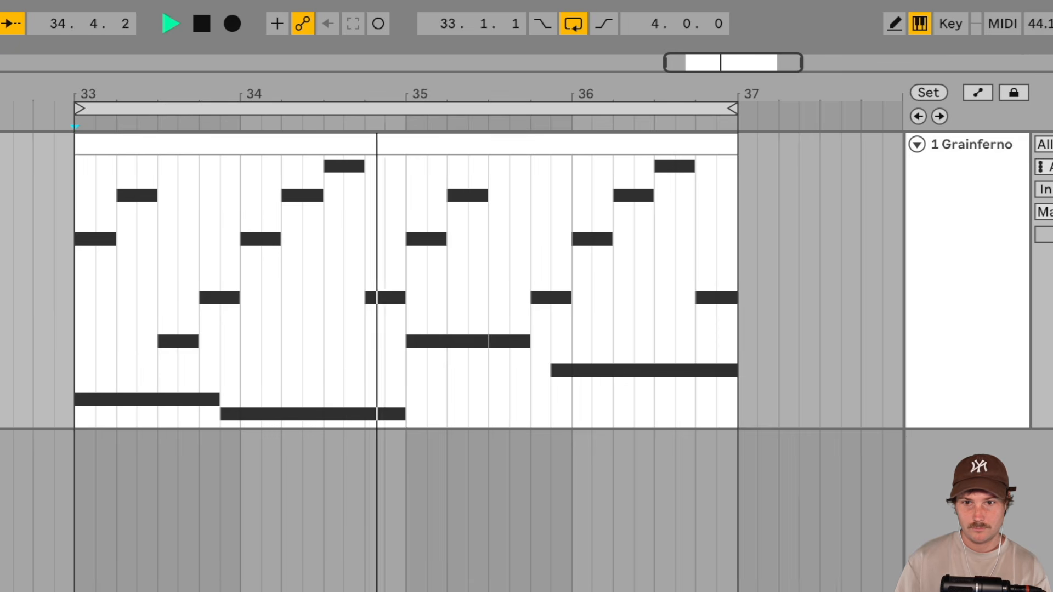
Duplicate the four-bar Grainferno MIDI clip, stop playback and bounce the clip to a new audio track
{"action": "left_click", "coordinate": [554, 148]}
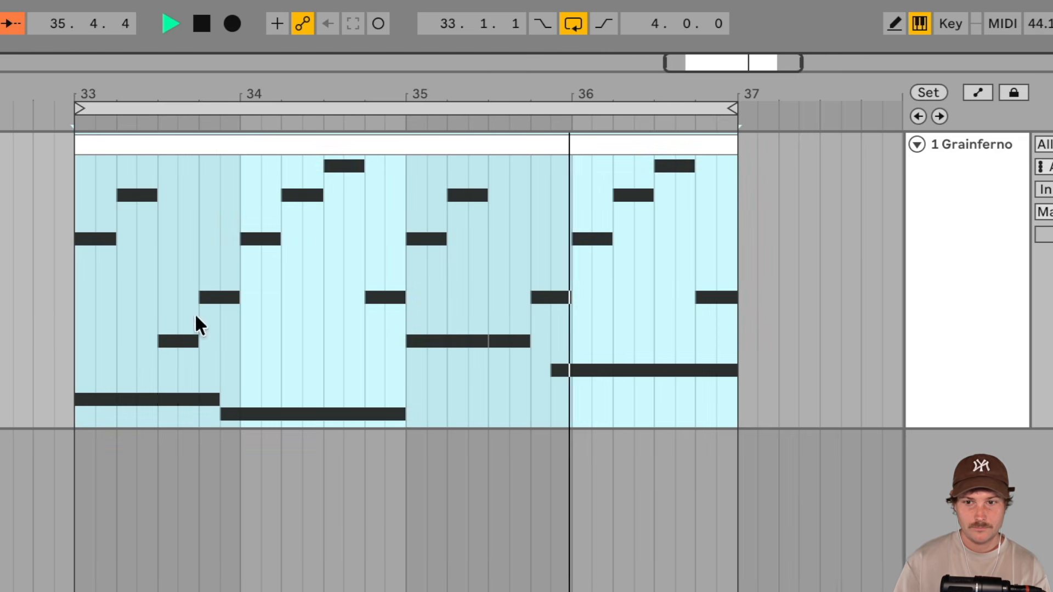
{"action": "left_click", "coordinate": [80, 369]}
{"action": "key", "text": "space"}
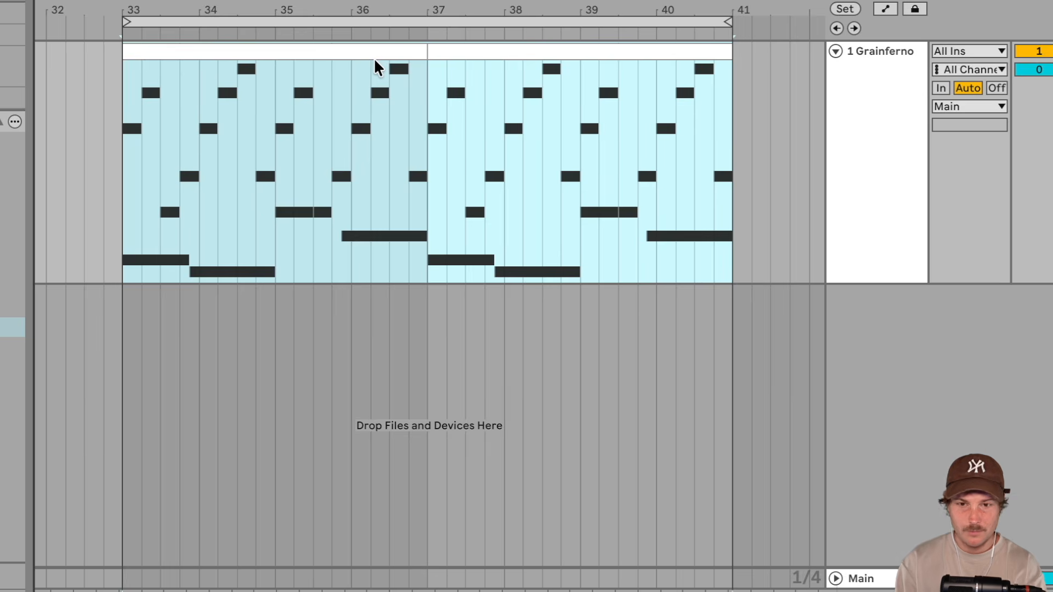
{"action": "key", "text": "super+b"}
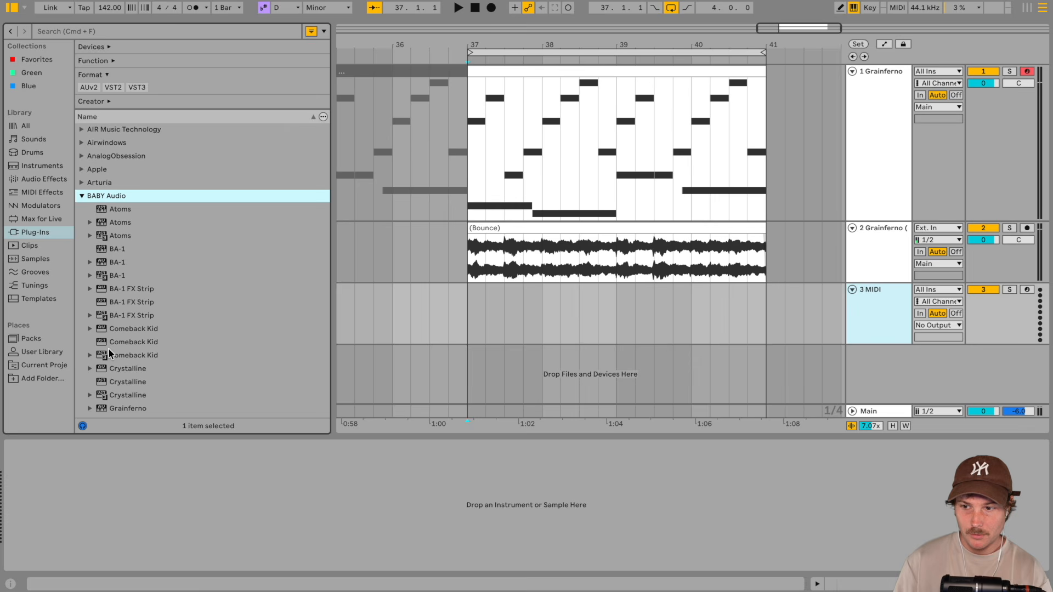
Load Grainferno on the third MIDI track and put the bounced audio clip into it as the source sample
{"action": "scroll", "coordinate": [176, 347], "scroll_direction": "down", "scroll_amount": 5}
{"action": "double_click", "coordinate": [117, 358]}
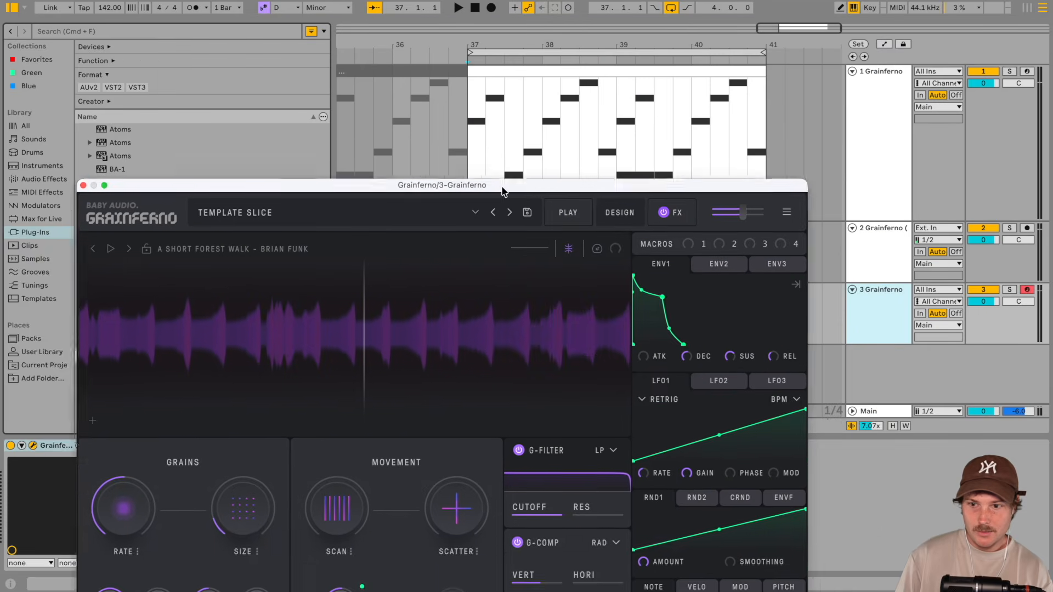
{"action": "left_click_drag", "start_coordinate": [500, 187], "coordinate": [590, 271]}
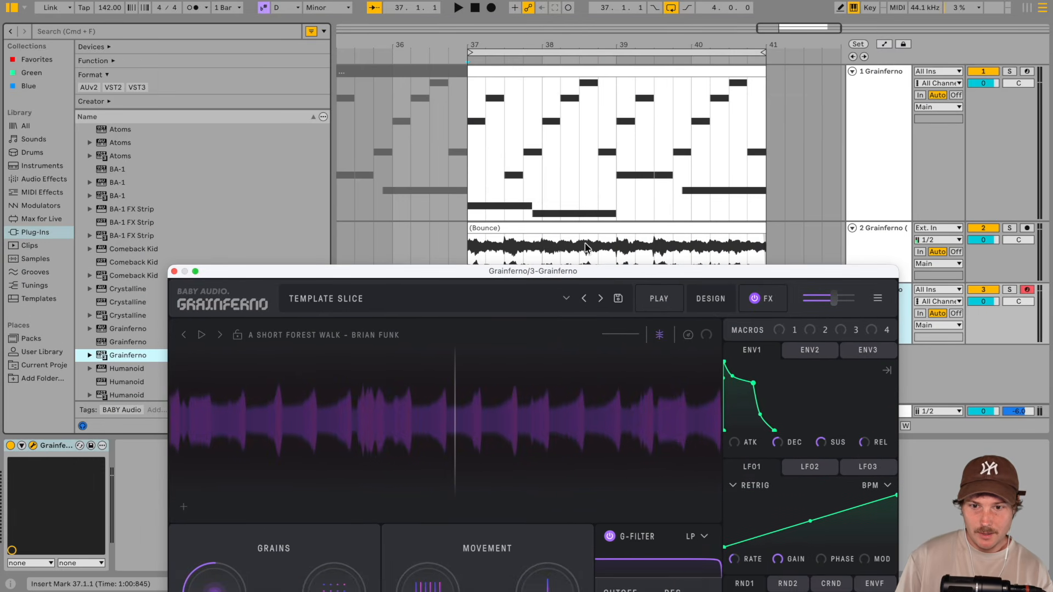
{"action": "left_click", "coordinate": [599, 228]}
{"action": "left_click_drag", "start_coordinate": [598, 228], "coordinate": [476, 412]}
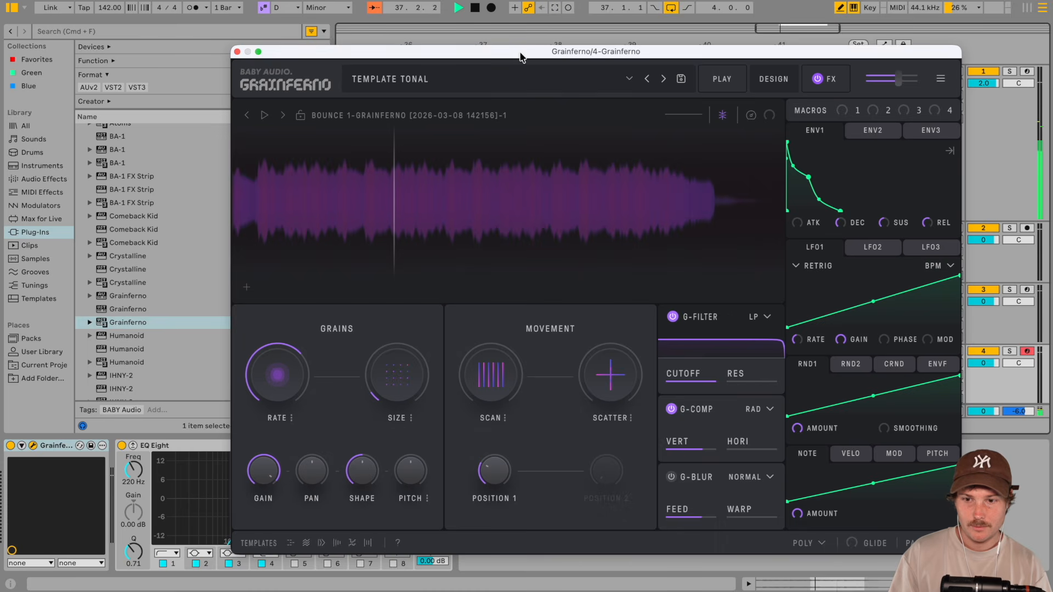
Try the grain Rate on the bounced sample and load the Grain template
{"action": "left_click_drag", "start_coordinate": [285, 386], "coordinate": [295, 352]}
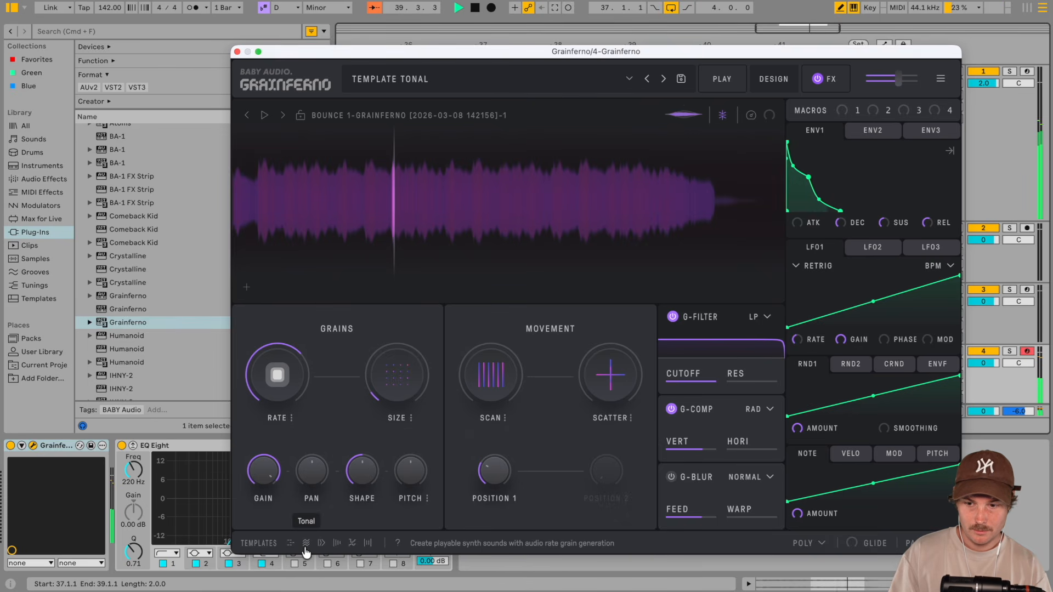
{"action": "left_click", "coordinate": [292, 544]}
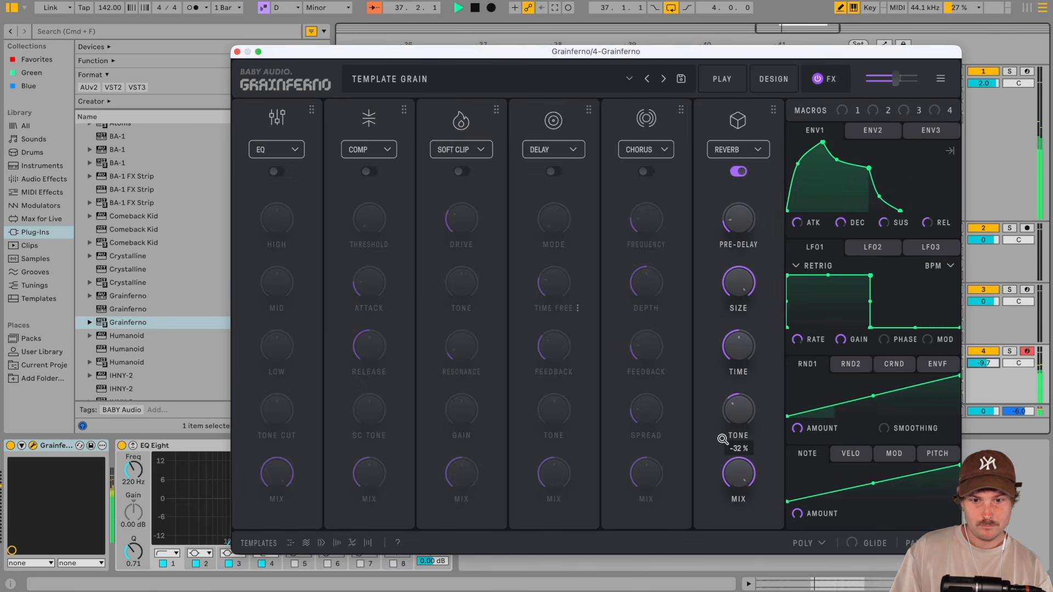
{"action": "mouse_move", "coordinate": [735, 346]}
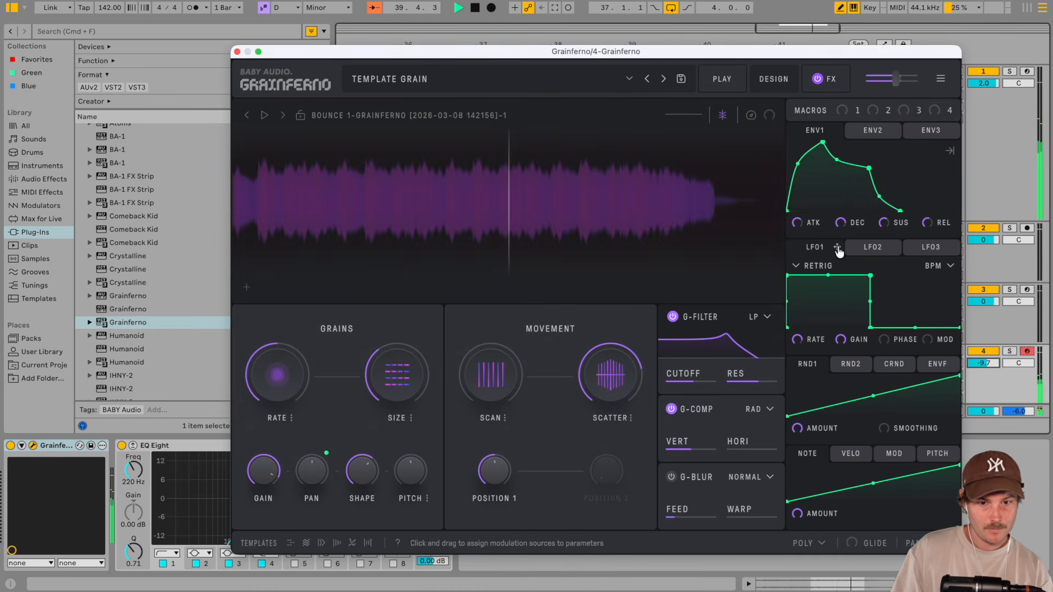
Assign LFO1 to the G-Filter Cutoff and adjust its modulation depth
{"action": "left_click_drag", "start_coordinate": [838, 250], "coordinate": [726, 338]}
{"action": "left_click_drag", "start_coordinate": [694, 383], "coordinate": [694, 383]}
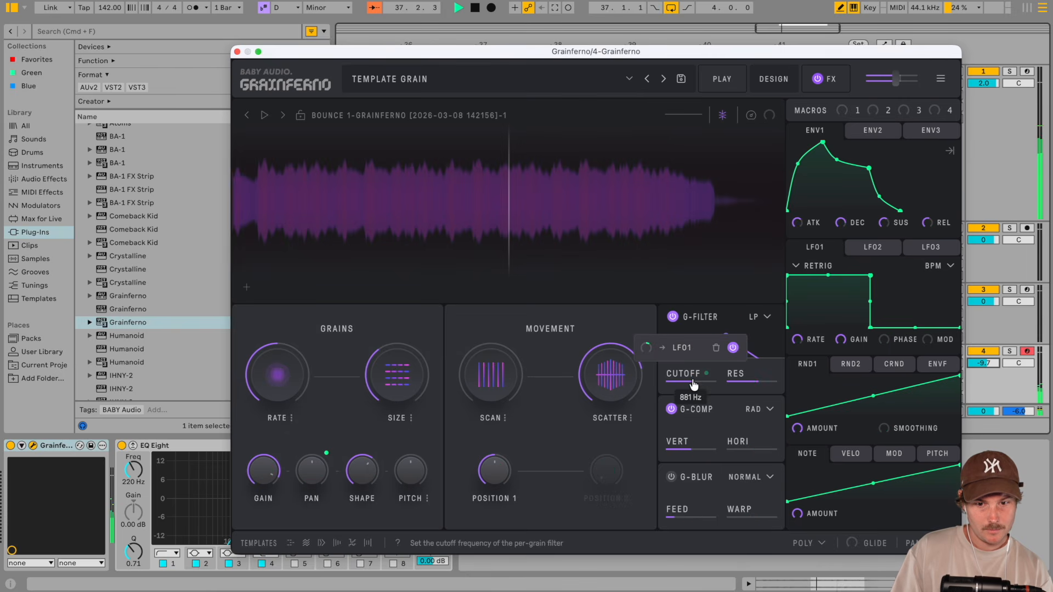
{"action": "mouse_move", "coordinate": [692, 382]}
{"action": "left_click_drag", "start_coordinate": [644, 349], "coordinate": [645, 348]}
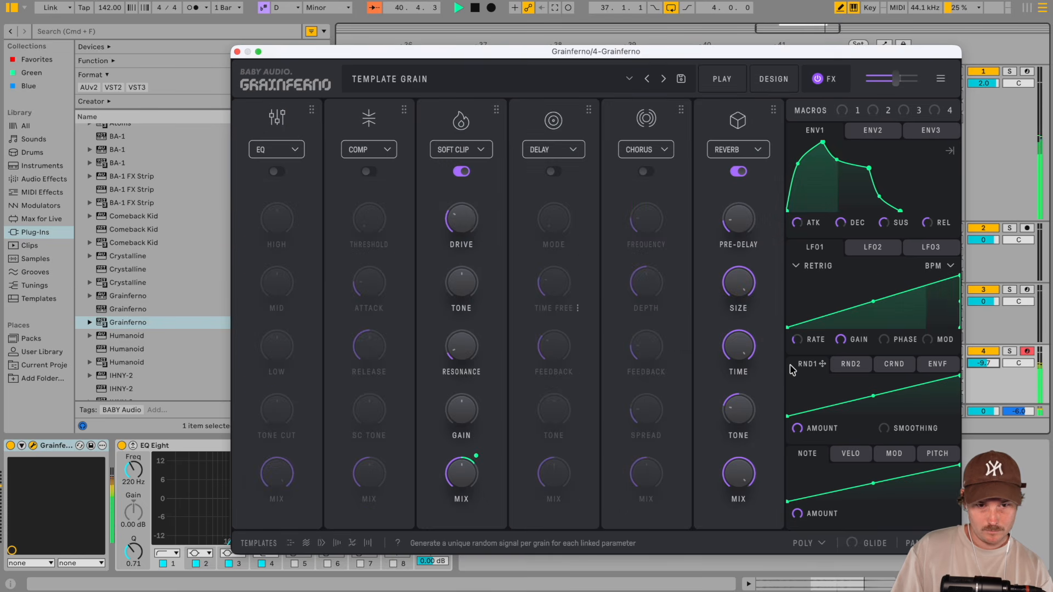
Check the LFO1 rate and fine-tune Grainferno's output level
{"action": "mouse_move", "coordinate": [814, 341]}
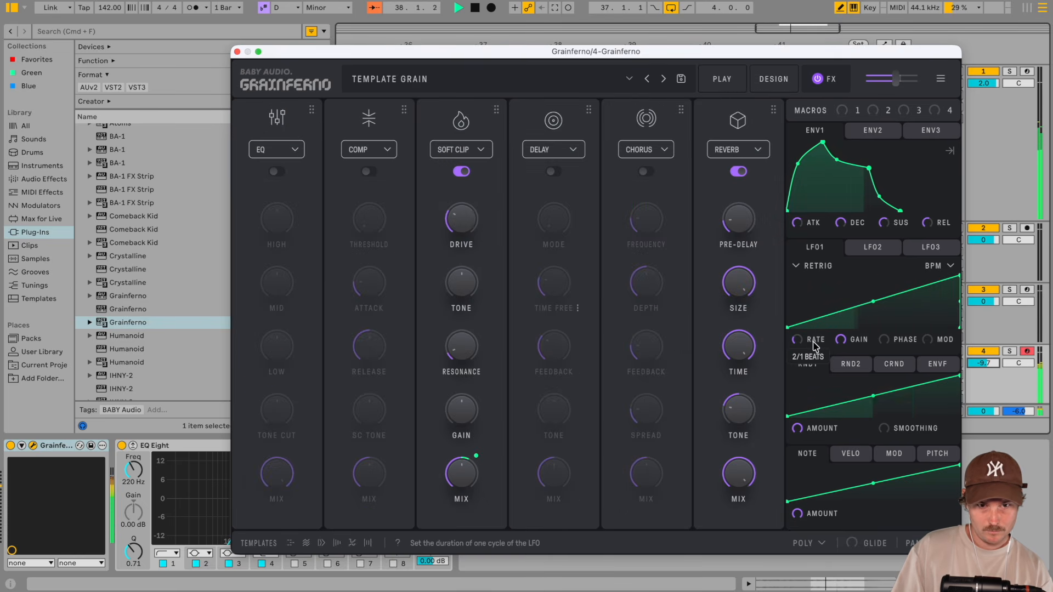
{"action": "mouse_move", "coordinate": [897, 87]}
{"action": "left_click_drag", "start_coordinate": [897, 86], "coordinate": [895, 87]}
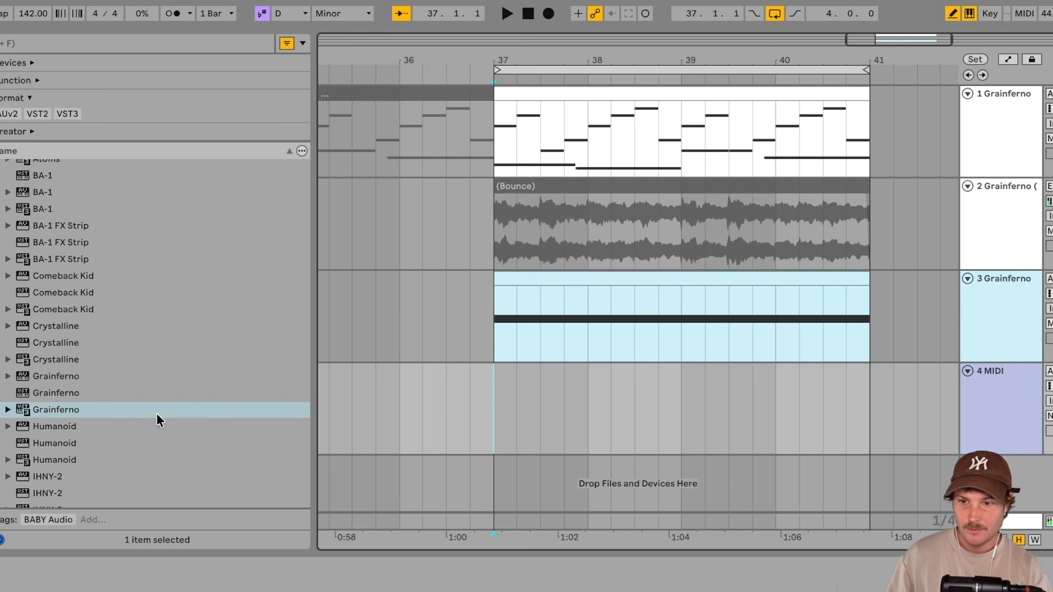
Load another Grainferno instance onto the empty fourth MIDI track
{"action": "left_click", "coordinate": [765, 265]}
{"action": "left_click", "coordinate": [727, 280]}
{"action": "left_click_drag", "start_coordinate": [125, 413], "coordinate": [493, 395]}
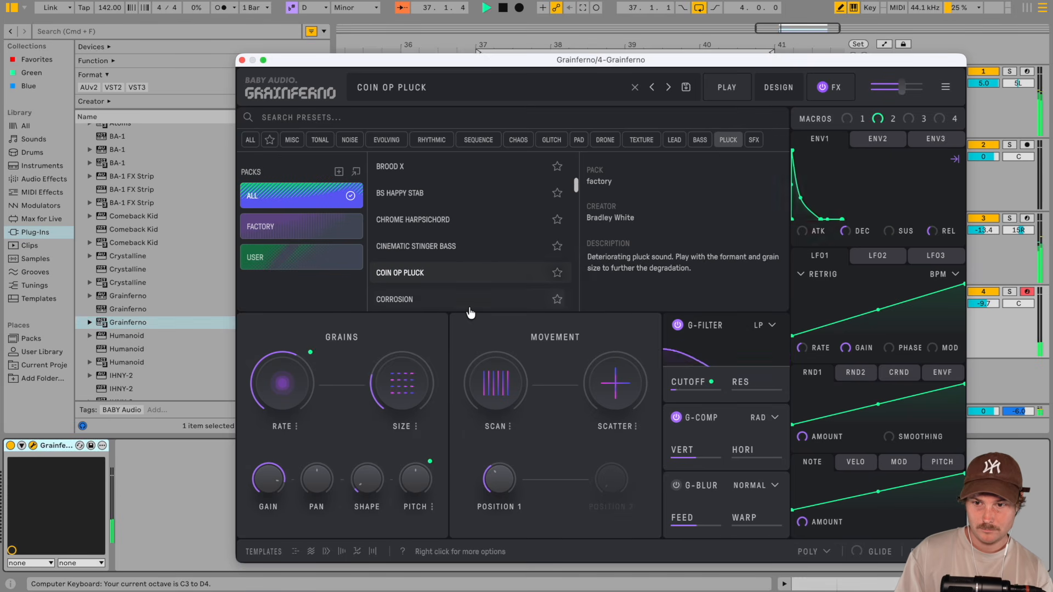
Audition the Corrosion pluck preset, load Corrupted File Keys and slightly raise the output level
{"action": "left_click", "coordinate": [470, 306]}
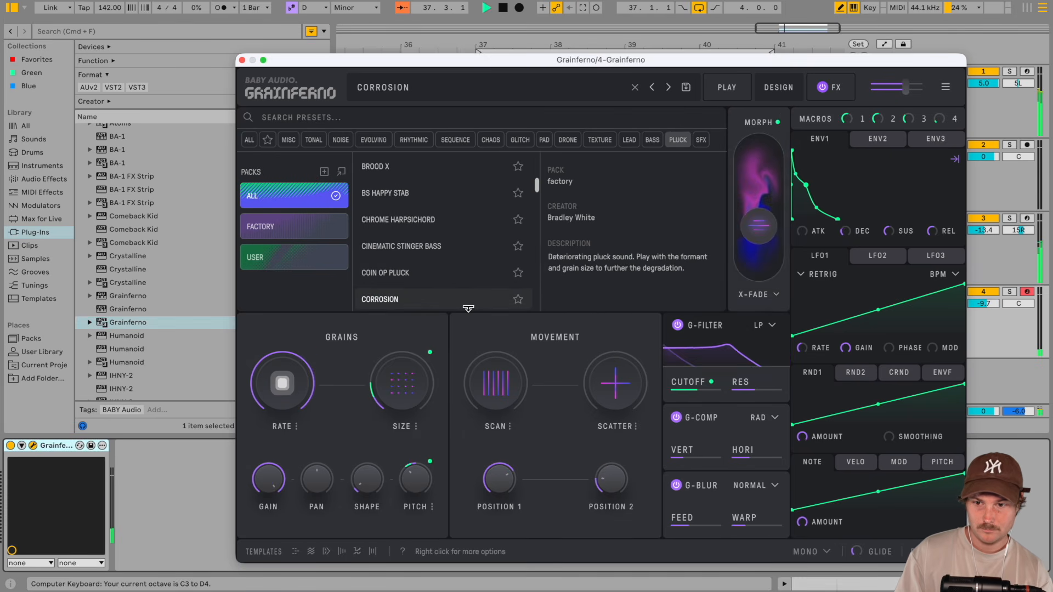
{"action": "scroll", "coordinate": [473, 263], "scroll_direction": "down", "scroll_amount": 1}
{"action": "left_click", "coordinate": [451, 296]}
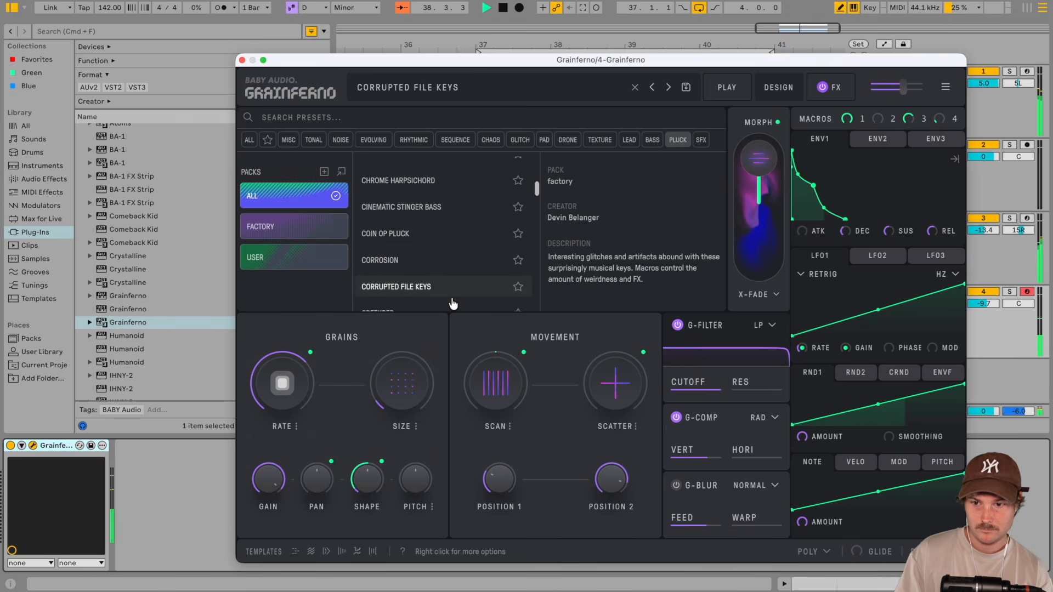
{"action": "left_click_drag", "start_coordinate": [915, 88], "coordinate": [921, 90]}
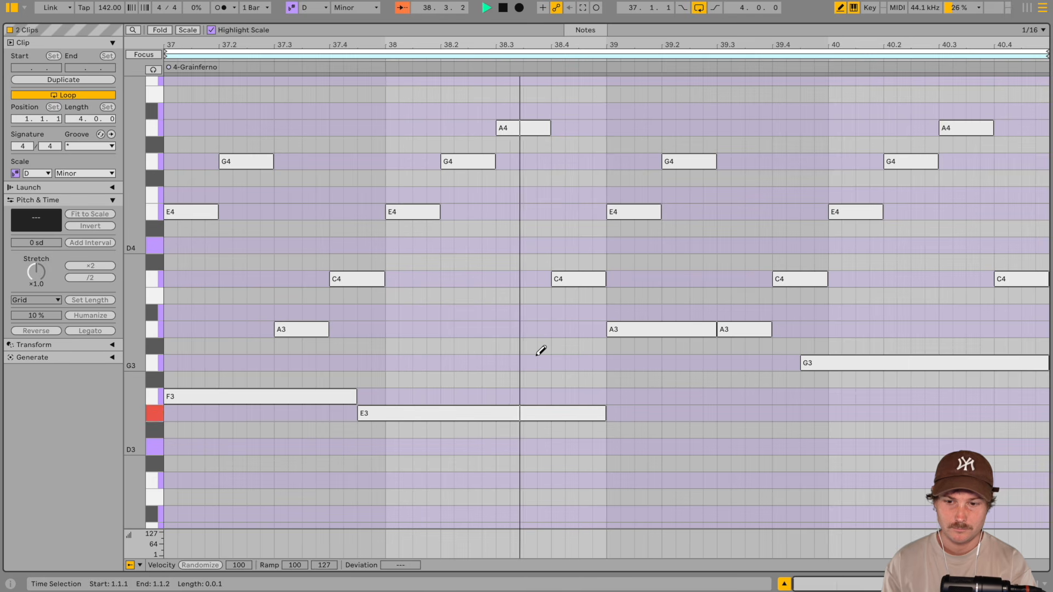
Stop playback, capture the just-played notes as a MIDI clip on track 4 and select the clip
{"action": "key", "text": "shift+Tab"}
{"action": "key", "text": "space"}
{"action": "left_click", "coordinate": [583, 10]}
{"action": "left_click", "coordinate": [576, 290]}
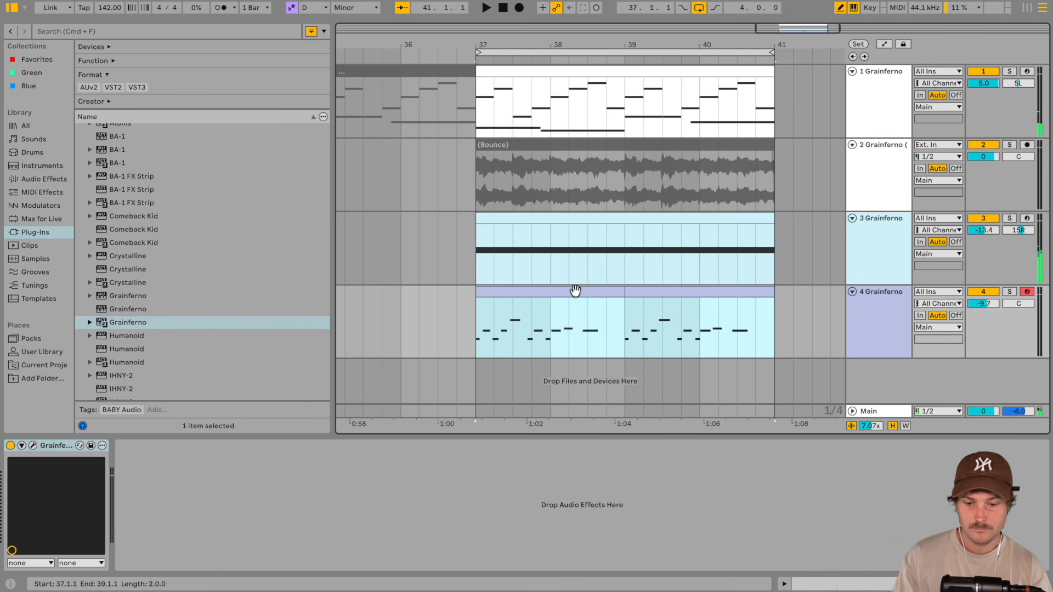
Play back the track 4 clip with its notes open and slightly adjust the Silicon Fuzz effect's Mix
{"action": "key", "text": "shift+Tab"}
{"action": "key", "text": "space"}
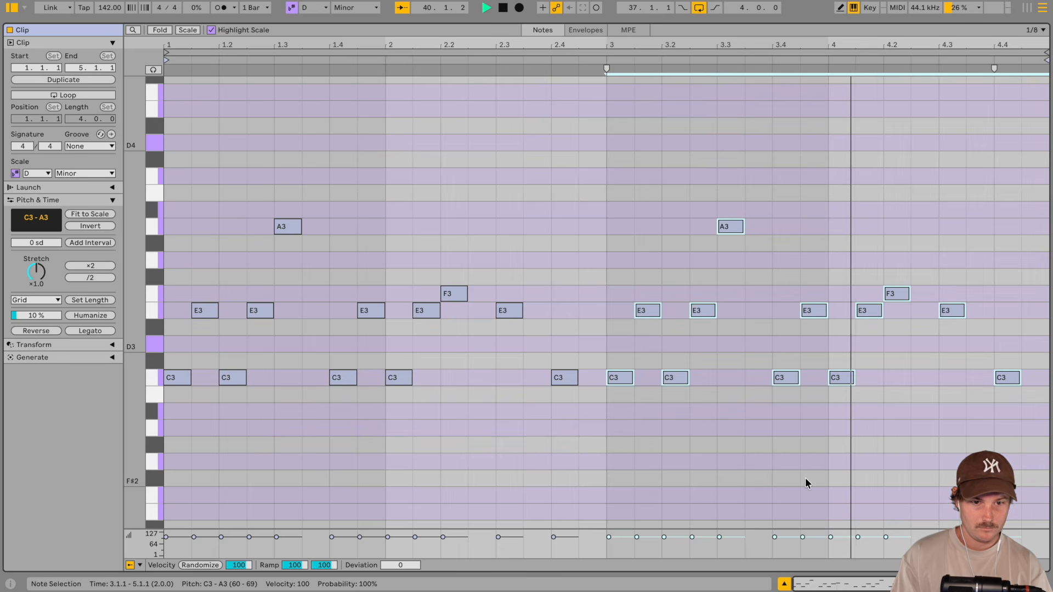
{"action": "left_click", "coordinate": [898, 416]}
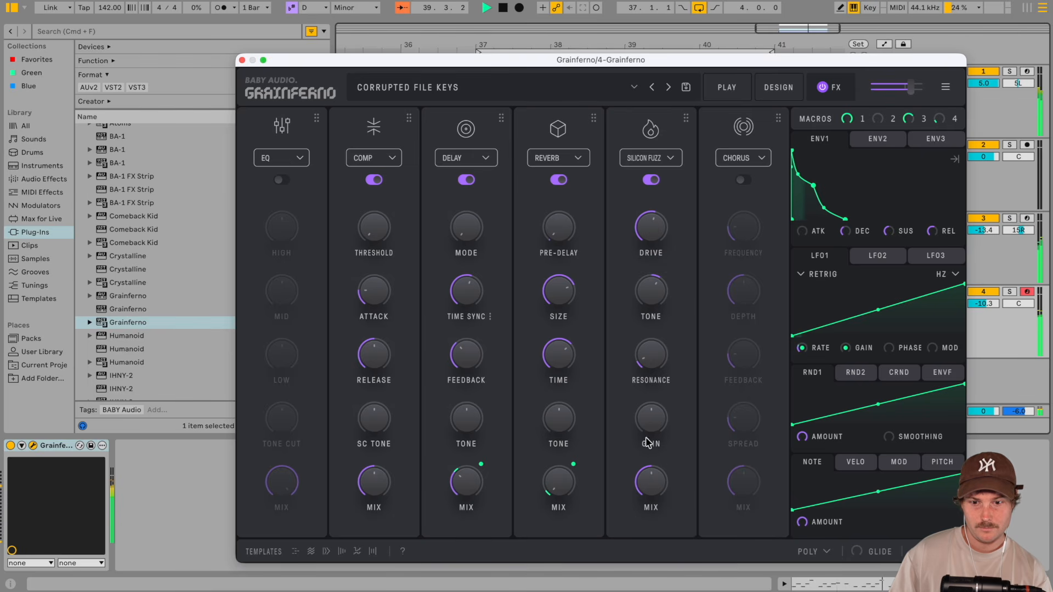
{"action": "left_click_drag", "start_coordinate": [649, 488], "coordinate": [650, 495]}
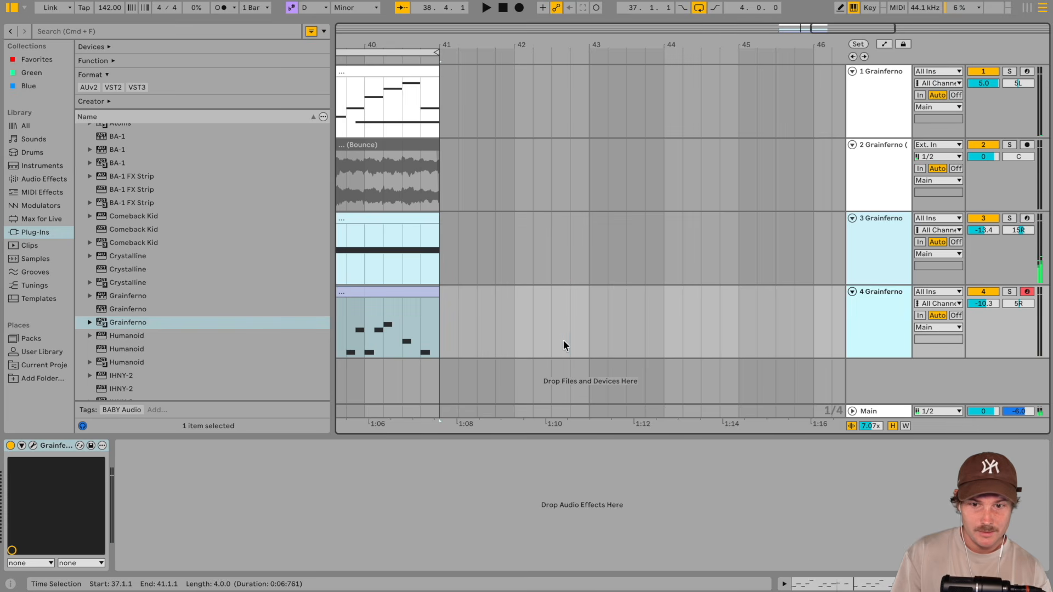
Add a fifth MIDI track below the Grainferno tracks and load the BA-1 synth onto it
{"action": "left_click", "coordinate": [582, 340]}
{"action": "left_click", "coordinate": [879, 349]}
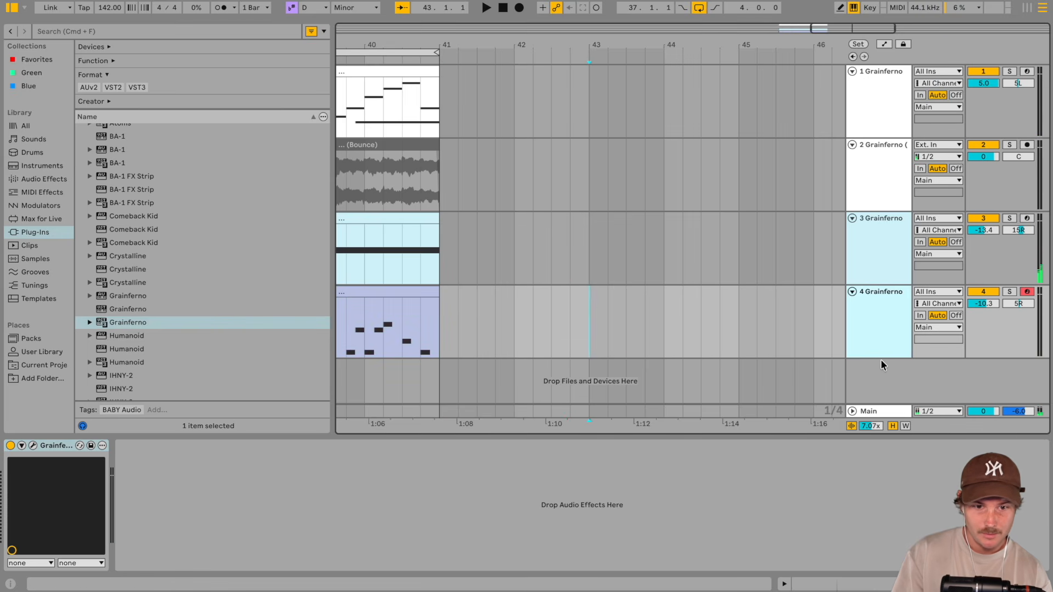
{"action": "double_click", "coordinate": [881, 361]}
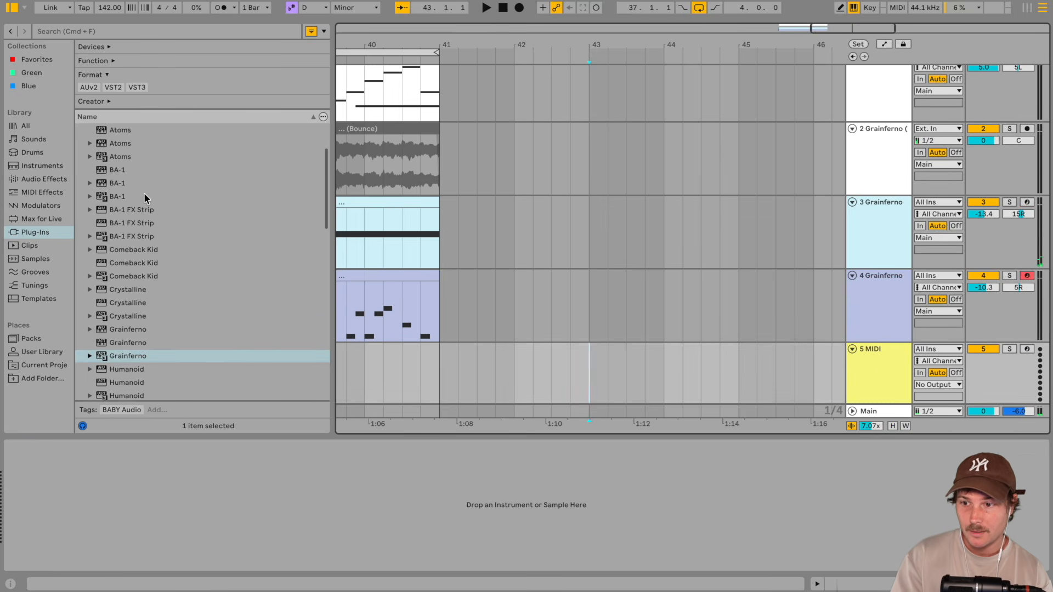
{"action": "double_click", "coordinate": [145, 196]}
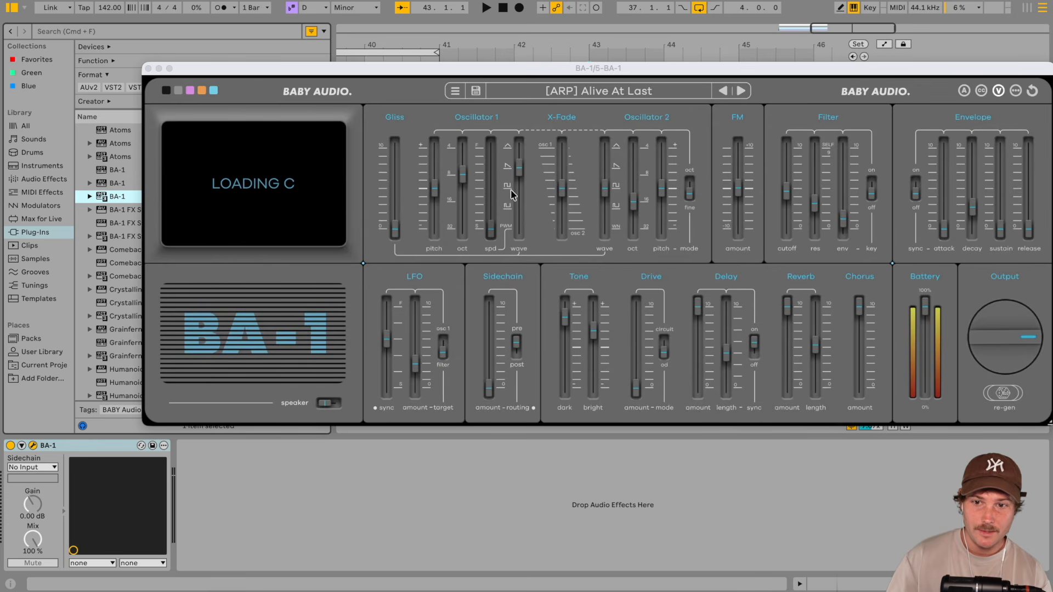
Load the [KEY] Real Toy Piano preset in BA-1 and lower its reverb amount
{"action": "left_click", "coordinate": [558, 71]}
{"action": "left_click_drag", "start_coordinate": [566, 74], "coordinate": [515, 78]}
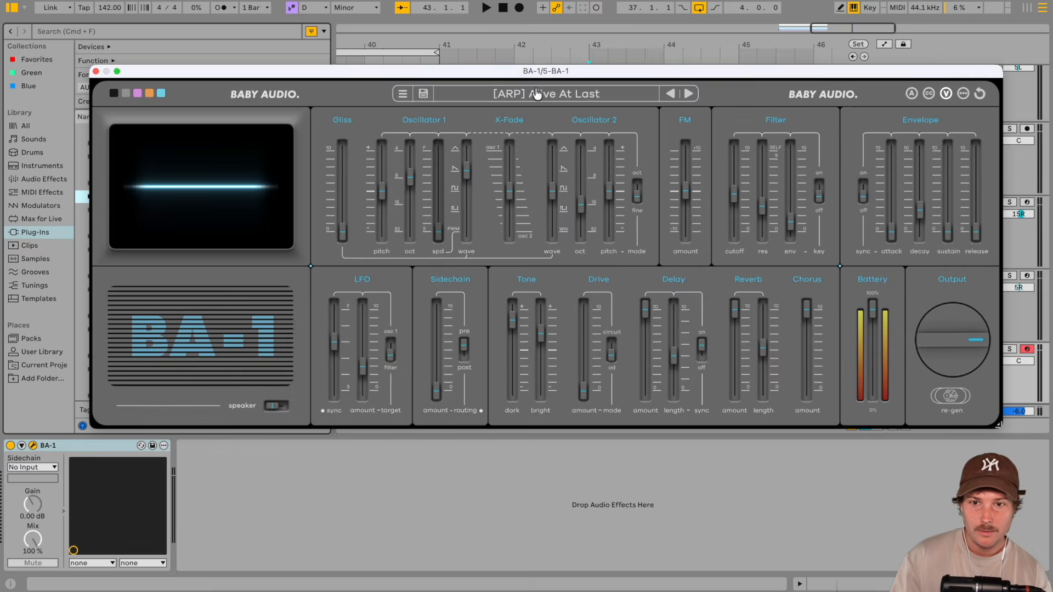
{"action": "left_click", "coordinate": [535, 94]}
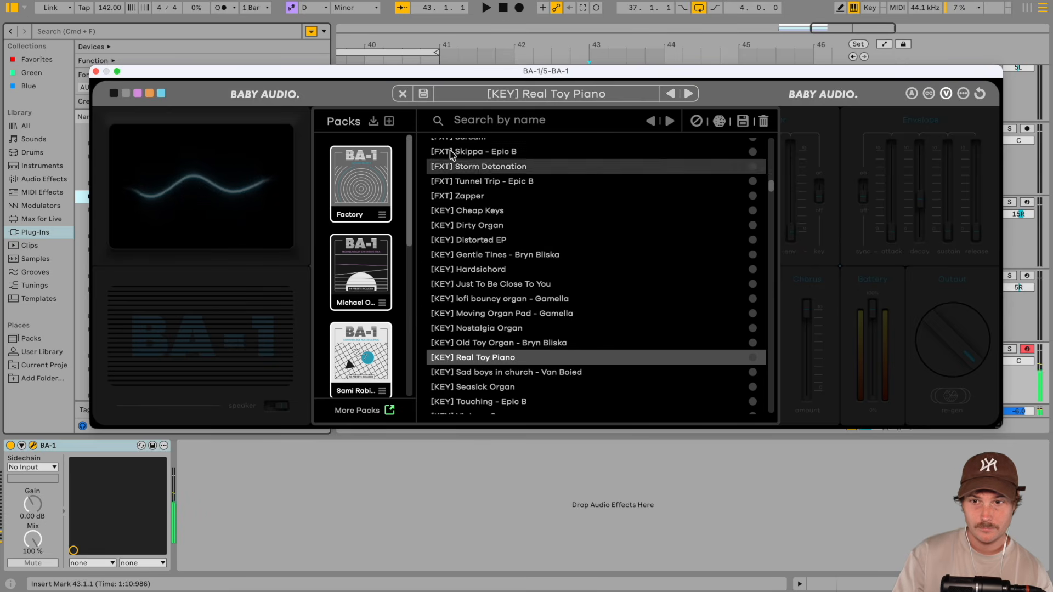
{"action": "left_click", "coordinate": [403, 94]}
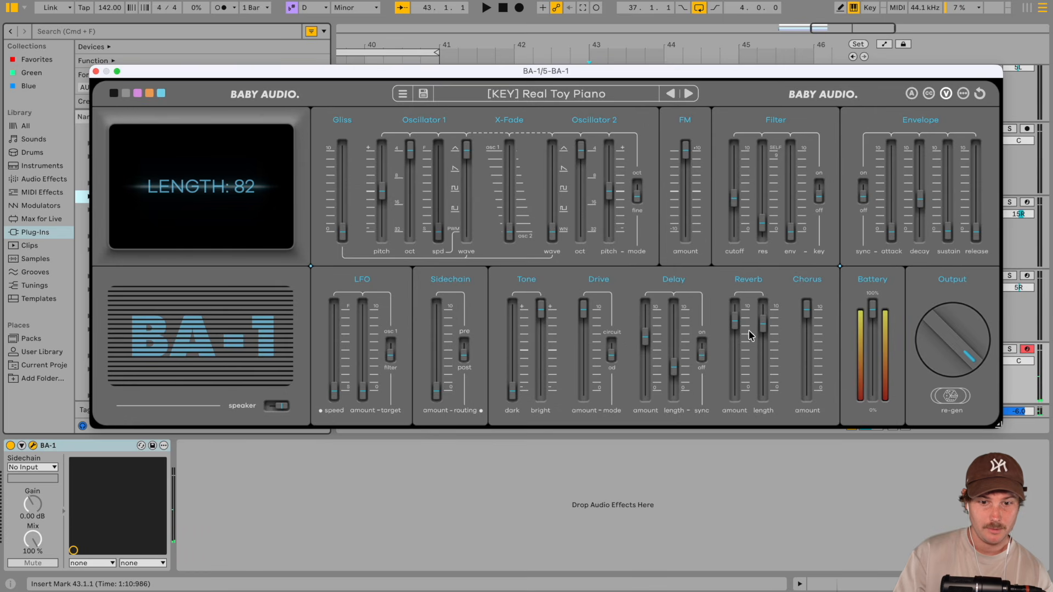
{"action": "left_click_drag", "start_coordinate": [739, 337], "coordinate": [731, 421]}
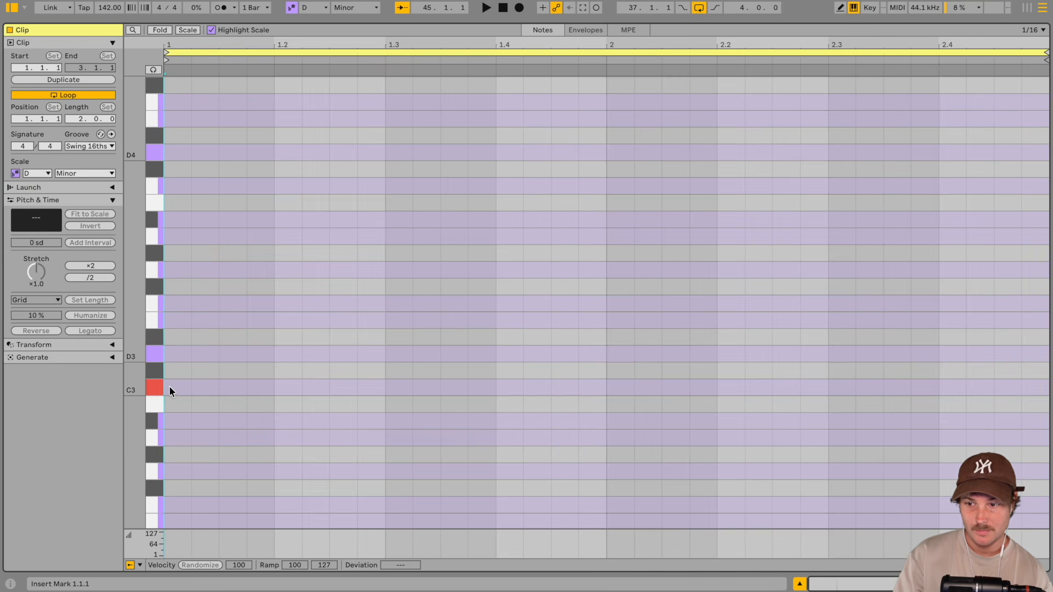
Draw a C3 note across the whole two-bar BA-1 clip and bounce the clip to a new audio track
{"action": "double_click", "coordinate": [171, 386]}
{"action": "left_click_drag", "start_coordinate": [189, 387], "coordinate": [695, 442]}
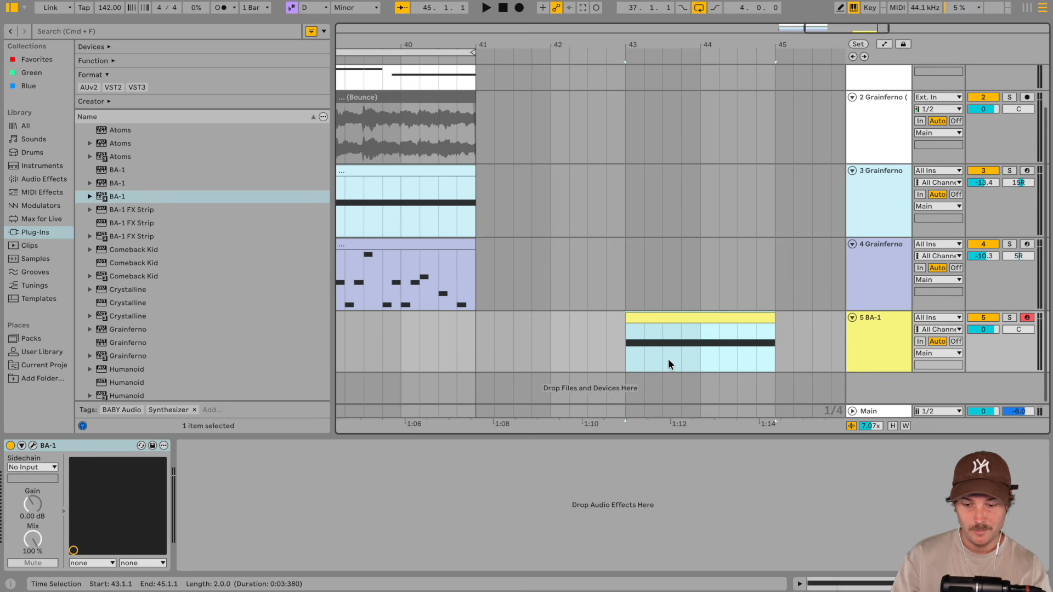
{"action": "key", "text": "super+alt+b"}
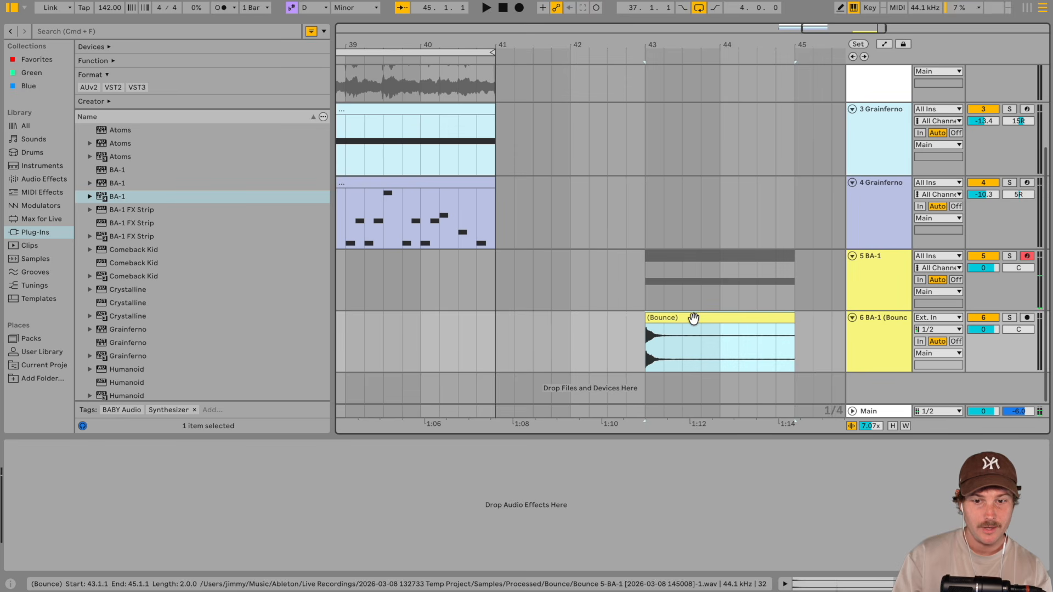
{"action": "key", "text": "space"}
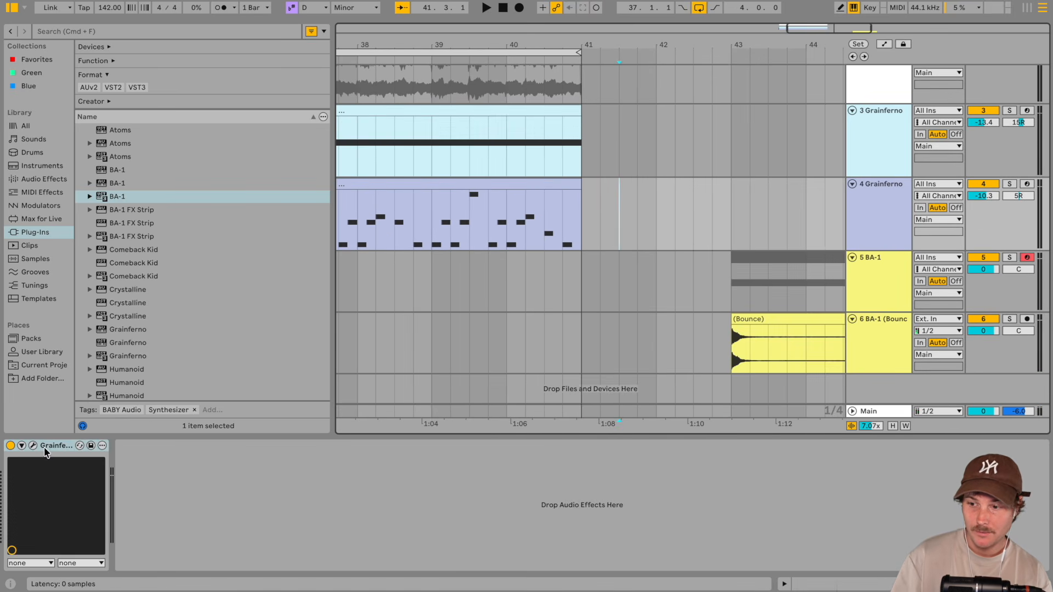
Replace sample 2 in track 4's Grainferno with the bounced BA-1 audio
{"action": "left_click", "coordinate": [33, 446]}
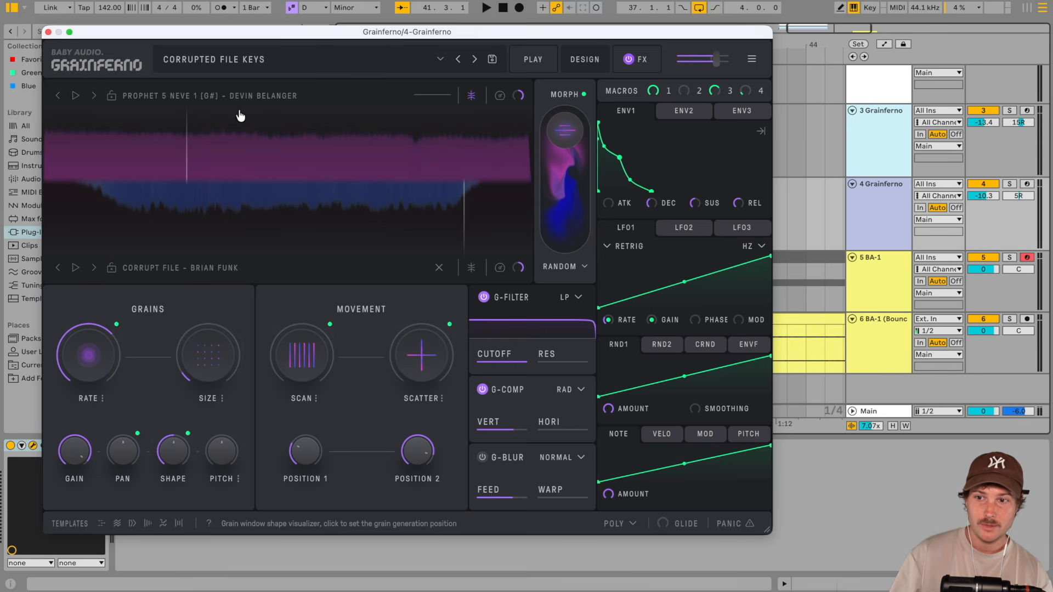
{"action": "mouse_move", "coordinate": [565, 141]}
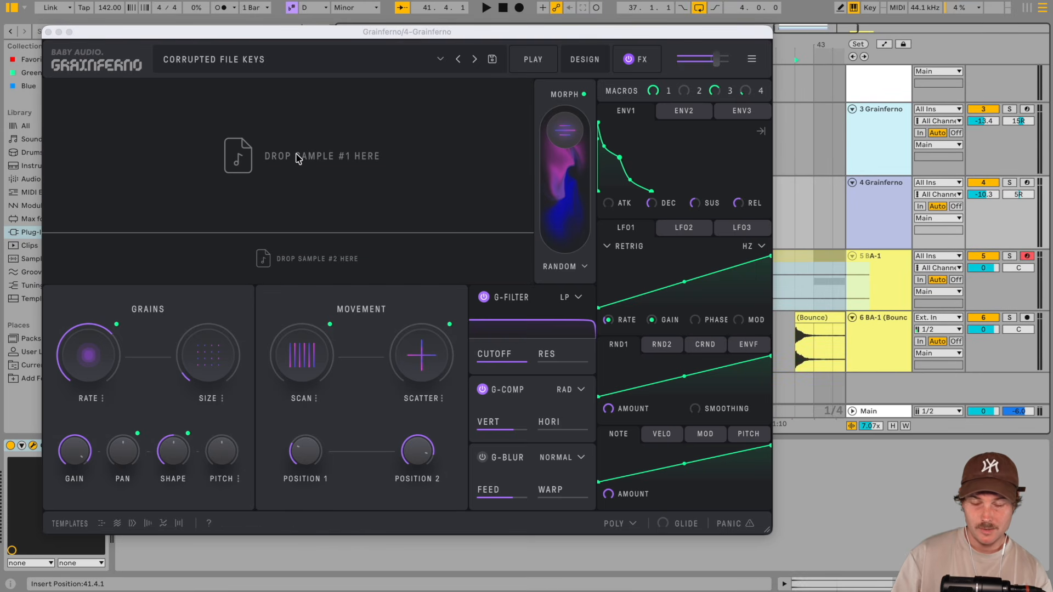
{"action": "left_click_drag", "start_coordinate": [275, 261], "coordinate": [275, 263]}
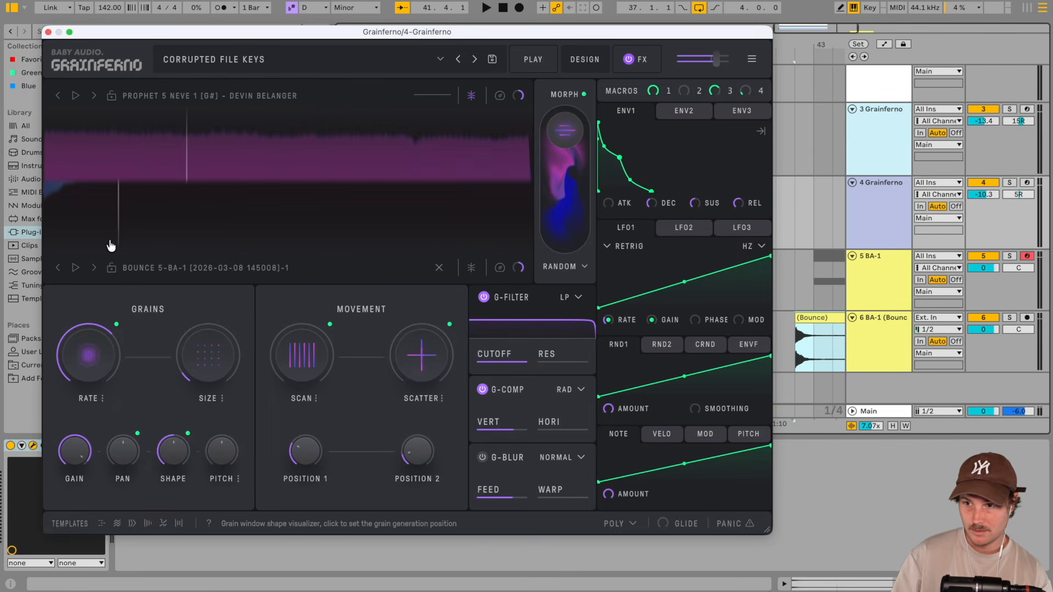
Switch track 4's Grainferno morph type to X-Fade and audition the part from bar 40 while blending the two samples
{"action": "key", "text": "super+w"}
{"action": "scroll", "coordinate": [819, 274], "scroll_direction": "left", "scroll_amount": 2}
{"action": "scroll", "coordinate": [818, 275], "scroll_direction": "up", "scroll_amount": 1}
{"action": "left_click", "coordinate": [657, 201]}
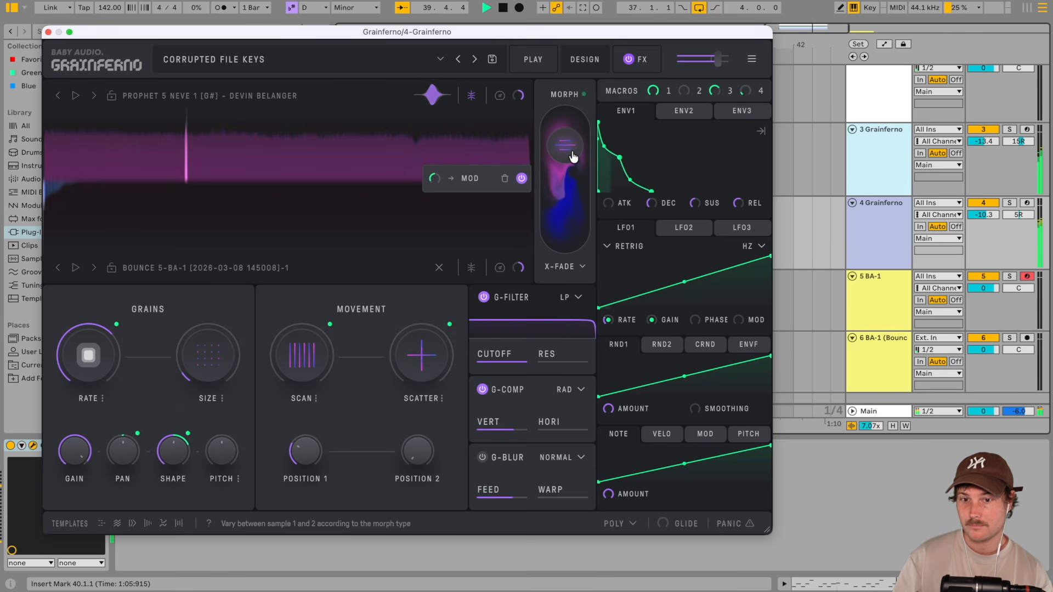
{"action": "key", "text": "space"}
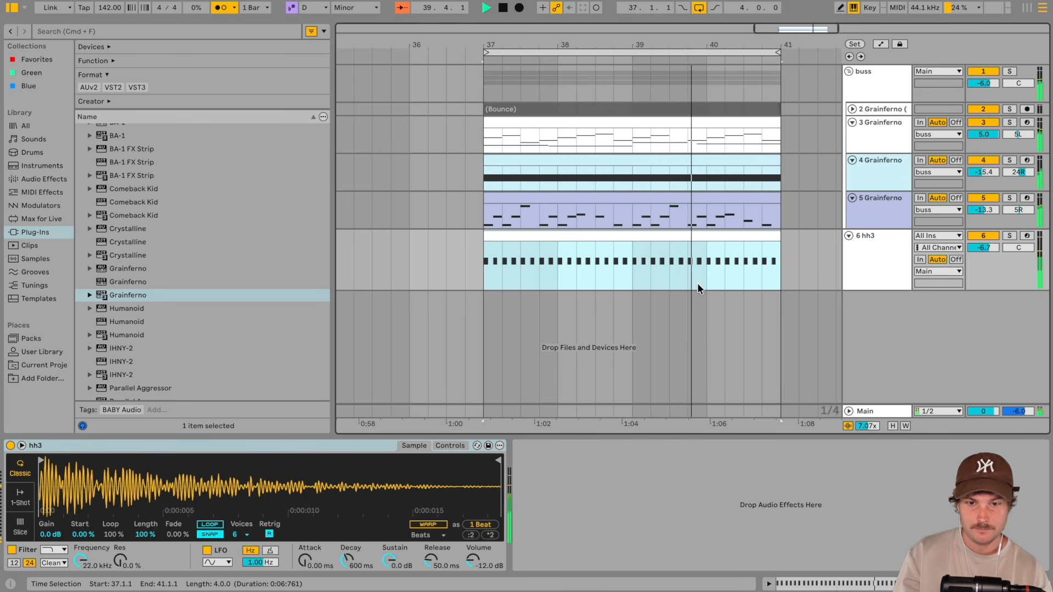
Add a MIDI track for snare5 below the hi-hat and draw C3 hits in its two-bar clip, including 1.4.3 and 2.3
{"action": "key", "text": "super+shift+t"}
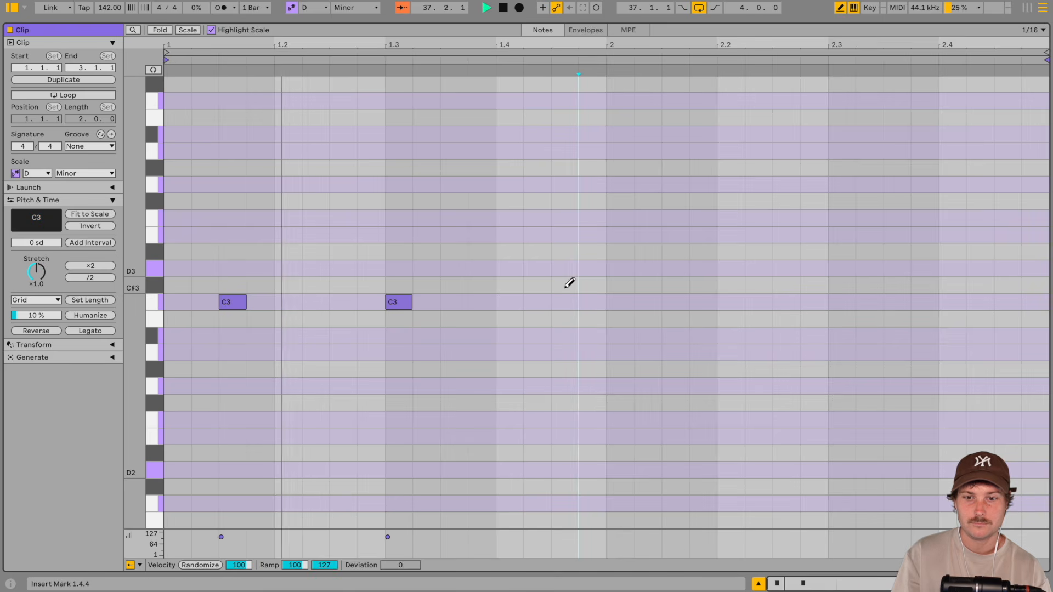
{"action": "left_click", "coordinate": [565, 302]}
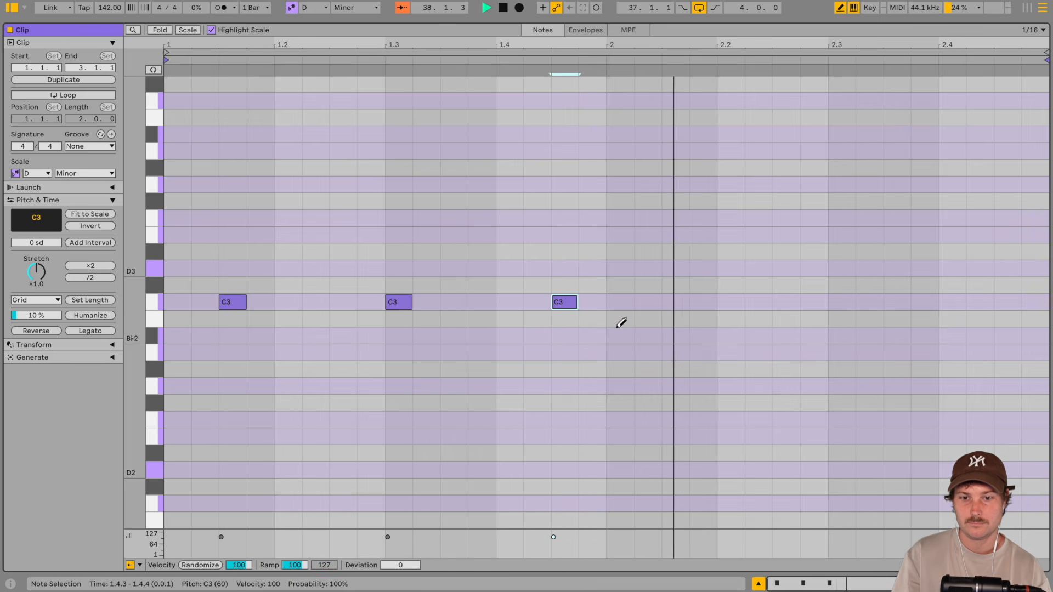
{"action": "left_click", "coordinate": [844, 303]}
{"action": "key", "text": "space"}
{"action": "key", "text": "space"}
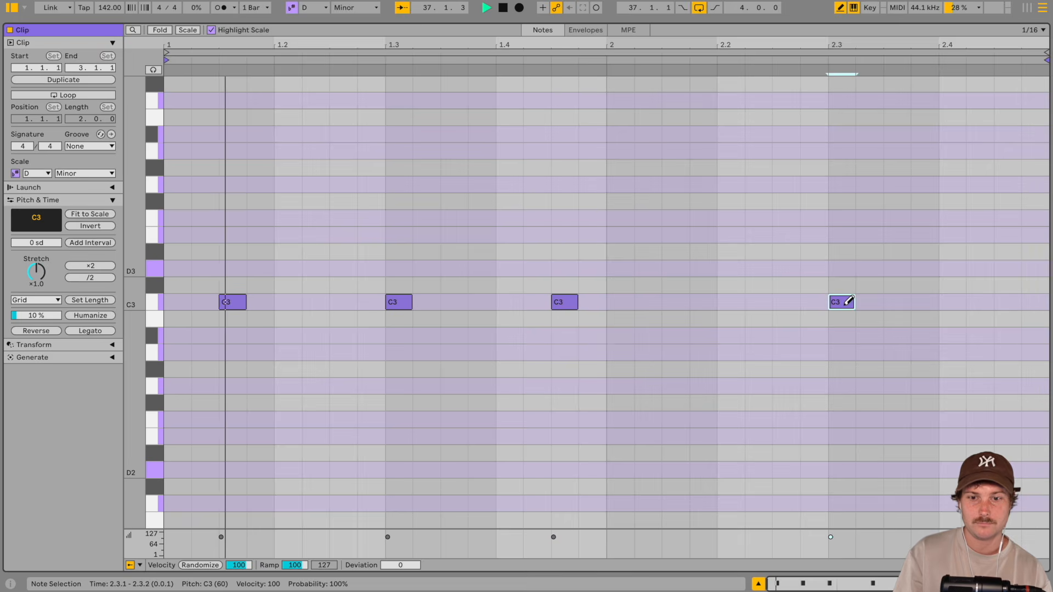
Return to the arrangement and duplicate the two-bar snare5 clip to fill bars 39 and 40
{"action": "key", "text": "shift+Tab"}
{"action": "left_click", "coordinate": [562, 297]}
{"action": "key", "text": "super+d"}
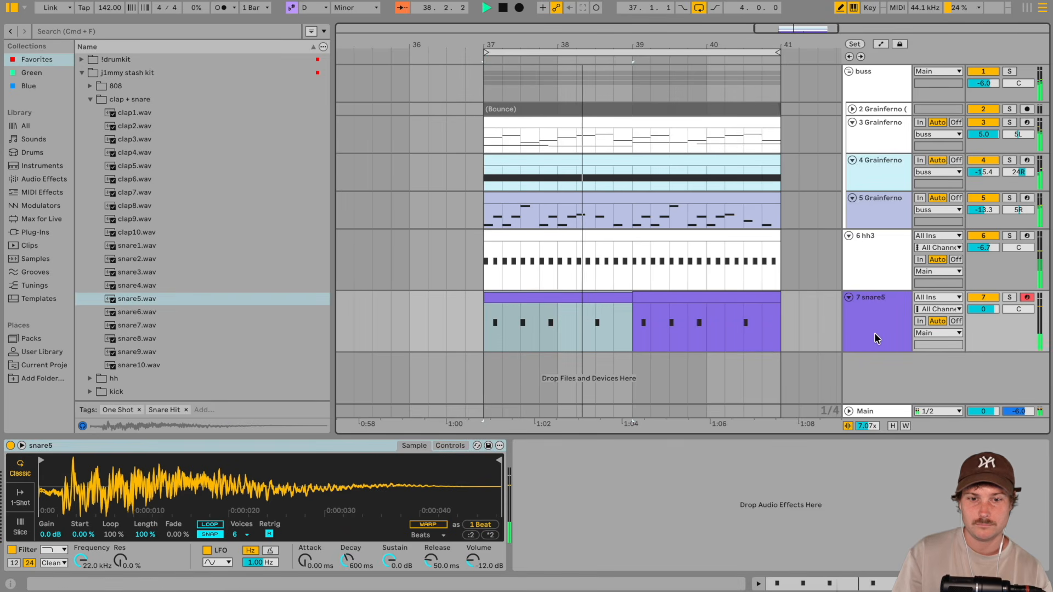
Add a MIDI track with snare4.wav below snare5, and move the clap8 clip at 40.3.1 up to the snare5 track
{"action": "key", "text": "super+shift+t"}
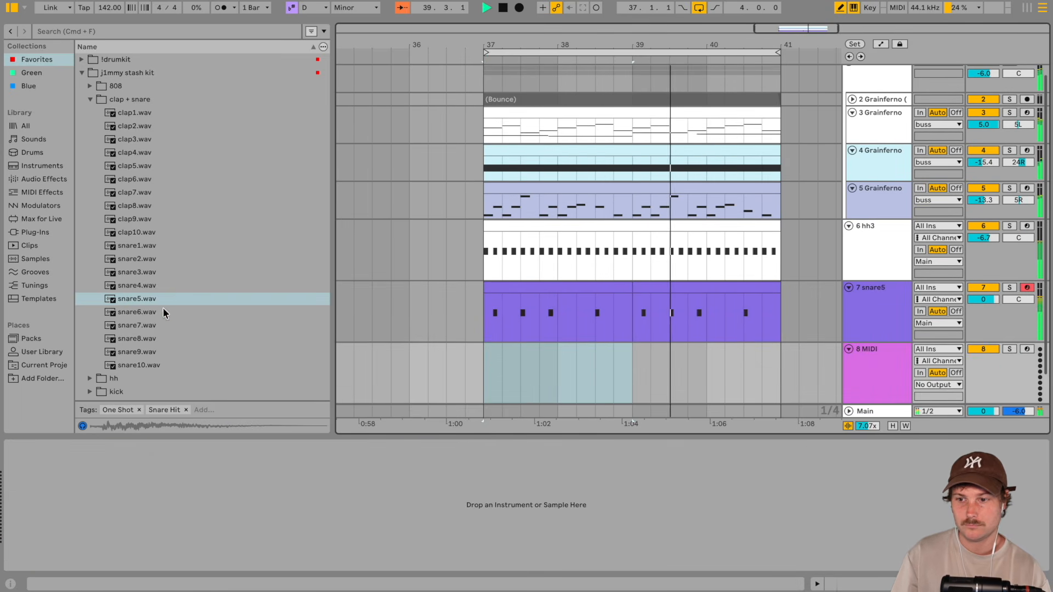
{"action": "left_click", "coordinate": [159, 286]}
{"action": "left_click_drag", "start_coordinate": [159, 291], "coordinate": [545, 344]}
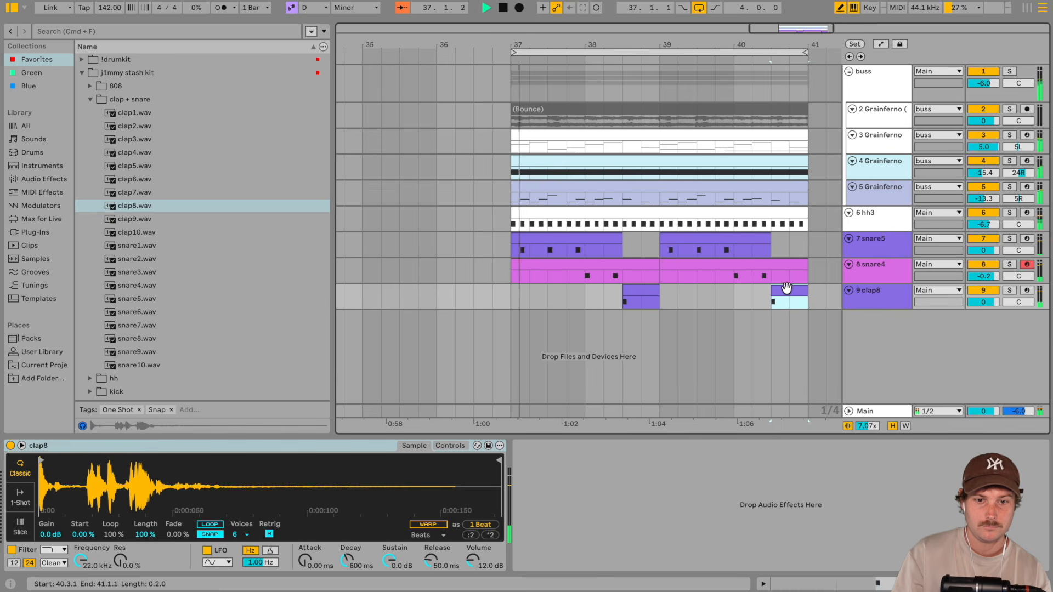
{"action": "left_click_drag", "start_coordinate": [786, 288], "coordinate": [798, 247]}
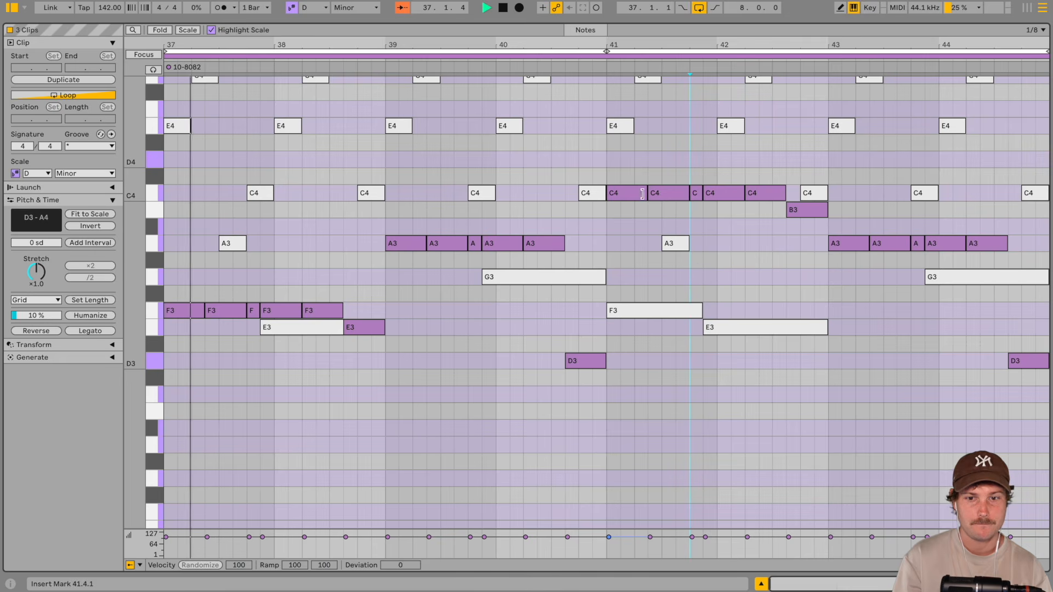
Lengthen the first C4 808 note at bar 41 to reach 41.4 and raise the final D3 note to G3
{"action": "left_click_drag", "start_coordinate": [646, 192], "coordinate": [690, 193]}
{"action": "left_click", "coordinate": [704, 193]}
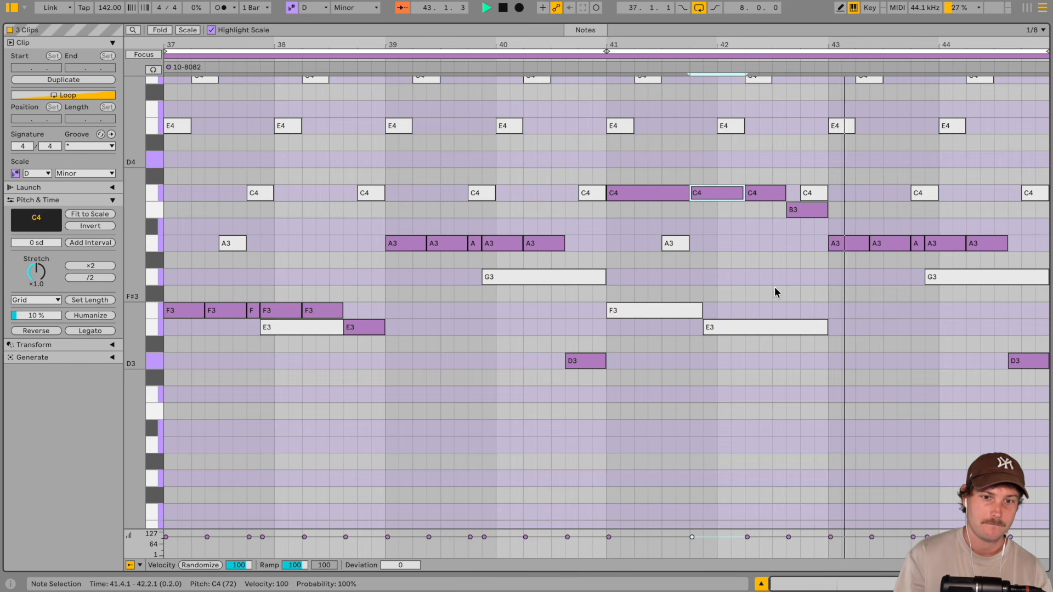
{"action": "left_click_drag", "start_coordinate": [1020, 362], "coordinate": [1023, 280]}
{"action": "key", "text": "space"}
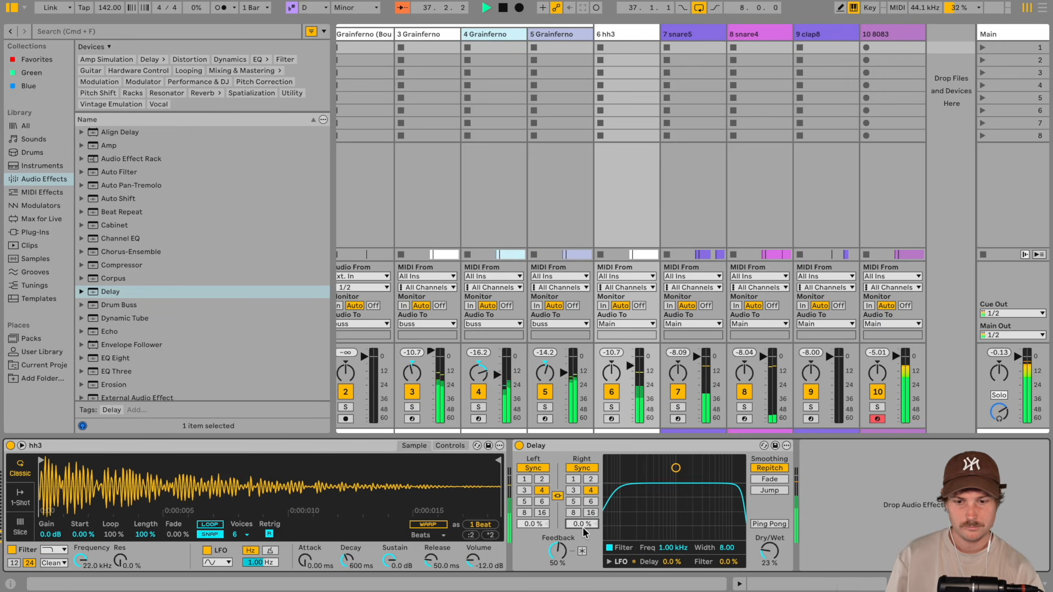
Set the hh3 Delay to 0.7% right offset, Ping Pong on, 17% Dry/Wet and 3 sixteenths on the right channel
{"action": "left_click_drag", "start_coordinate": [582, 527], "coordinate": [582, 524]}
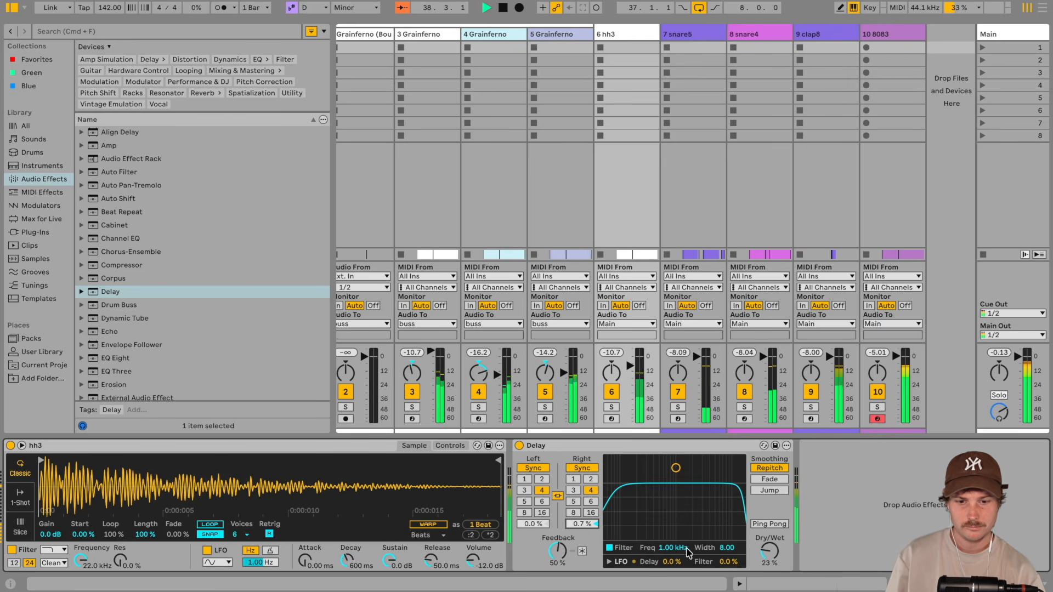
{"action": "left_click", "coordinate": [779, 525]}
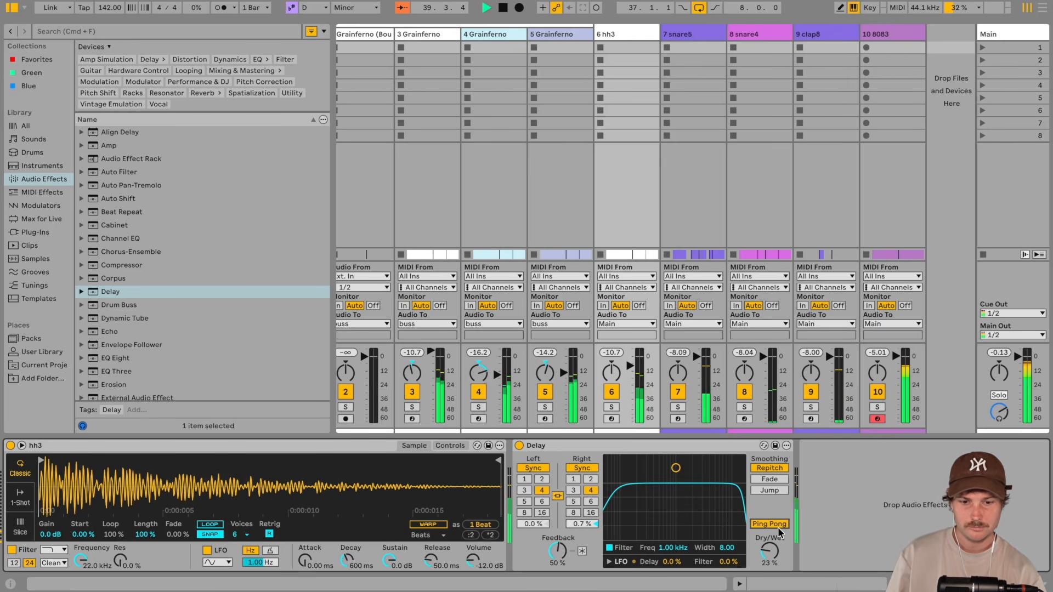
{"action": "left_click_drag", "start_coordinate": [774, 550], "coordinate": [775, 553]}
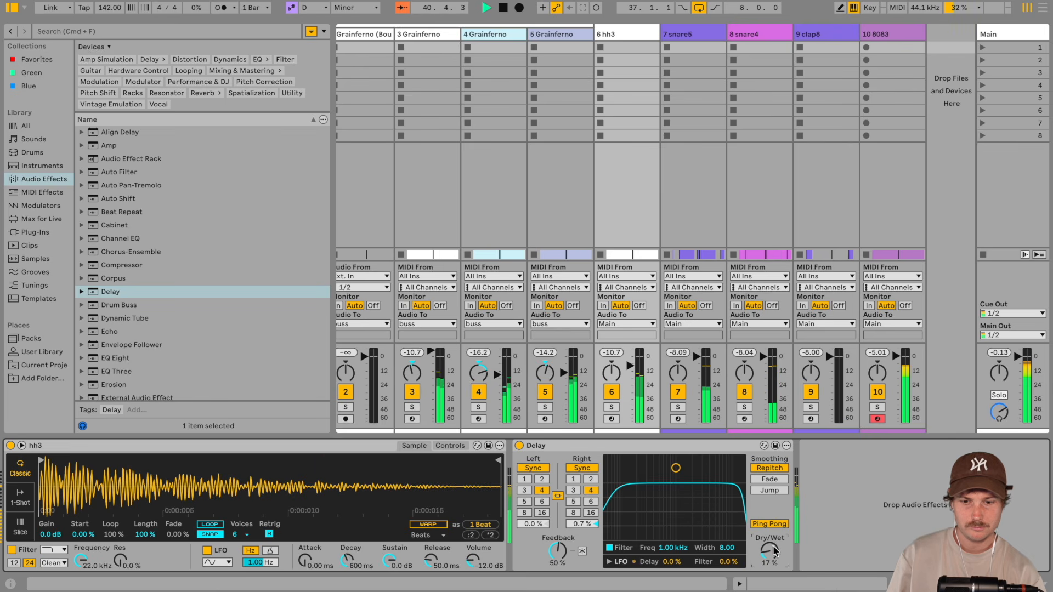
{"action": "left_click", "coordinate": [573, 491]}
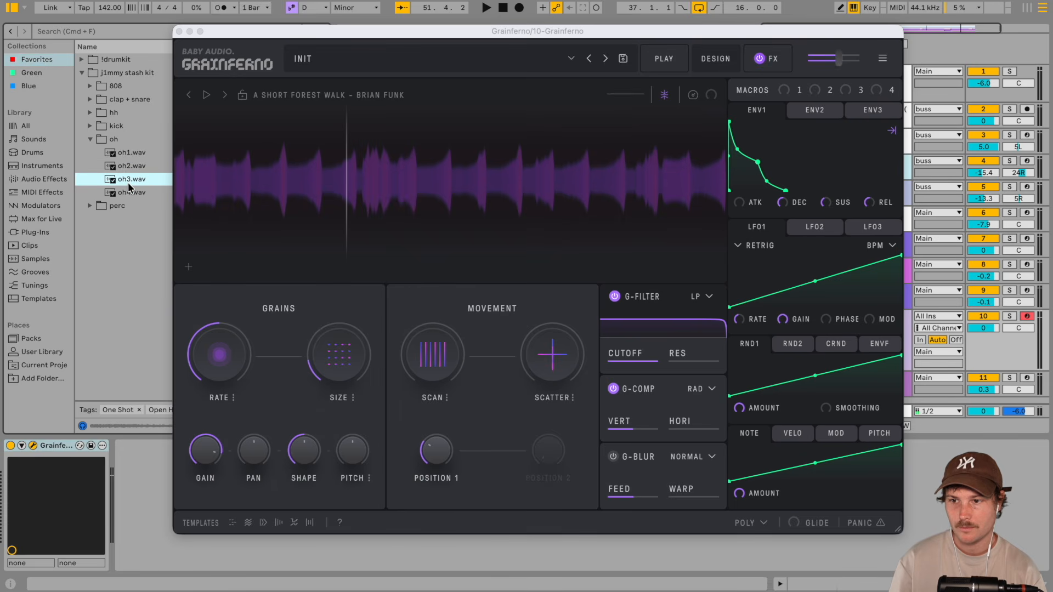
Load oh3.wav as track 10's Grainferno sample, apply the Stretch template and audition it with the beat
{"action": "left_click", "coordinate": [127, 180]}
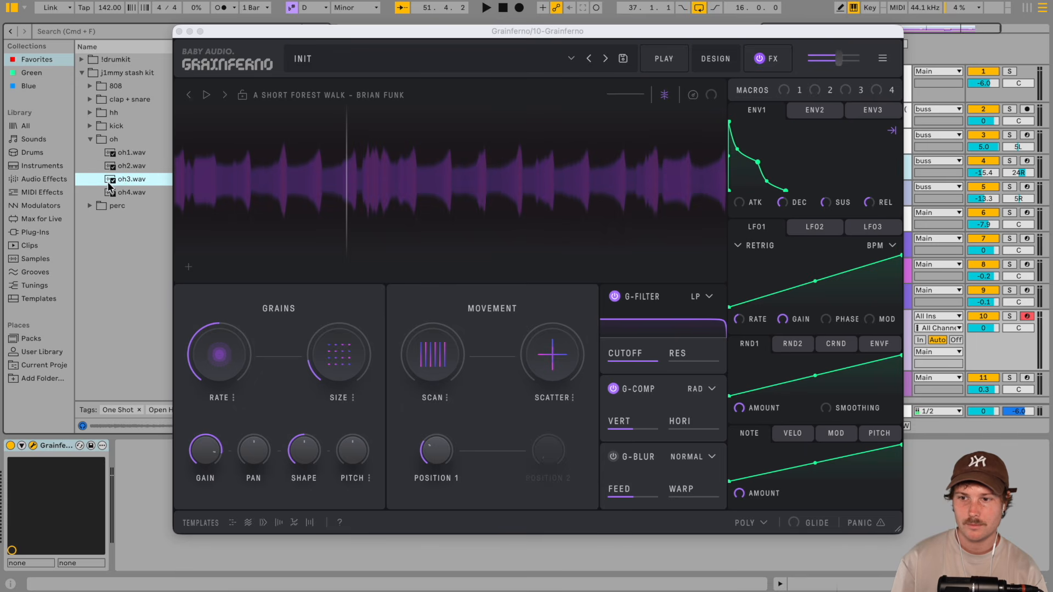
{"action": "left_click_drag", "start_coordinate": [122, 185], "coordinate": [451, 192]}
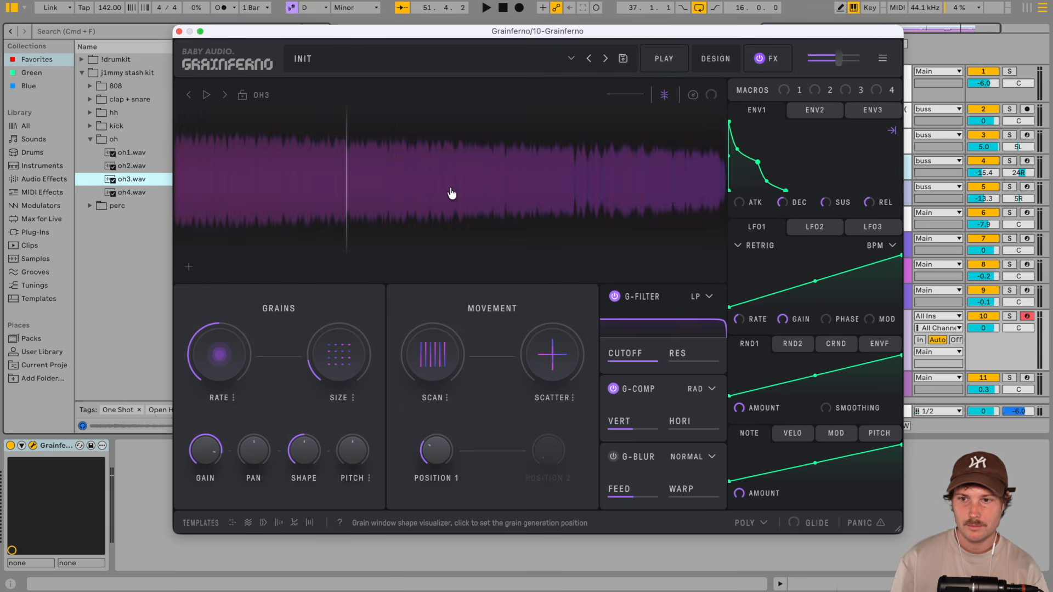
{"action": "left_click", "coordinate": [264, 524]}
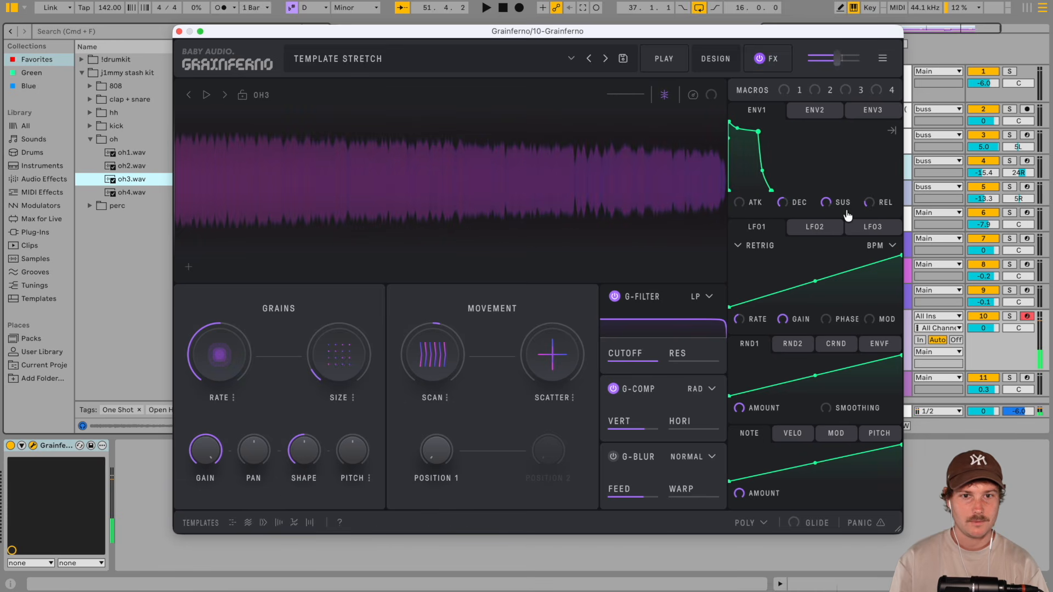
{"action": "key", "text": "space"}
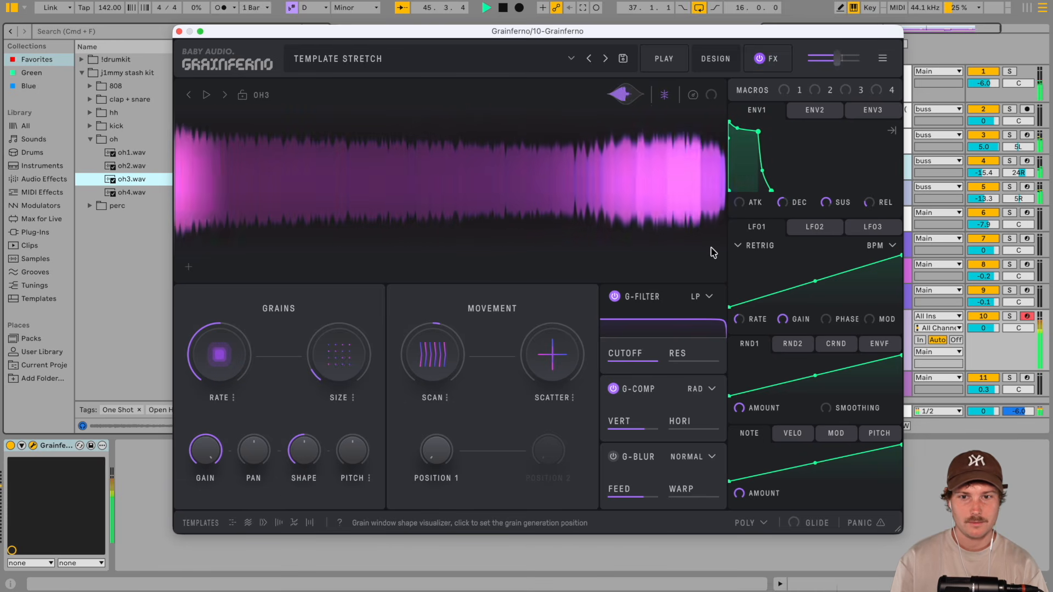
{"action": "key", "text": "space"}
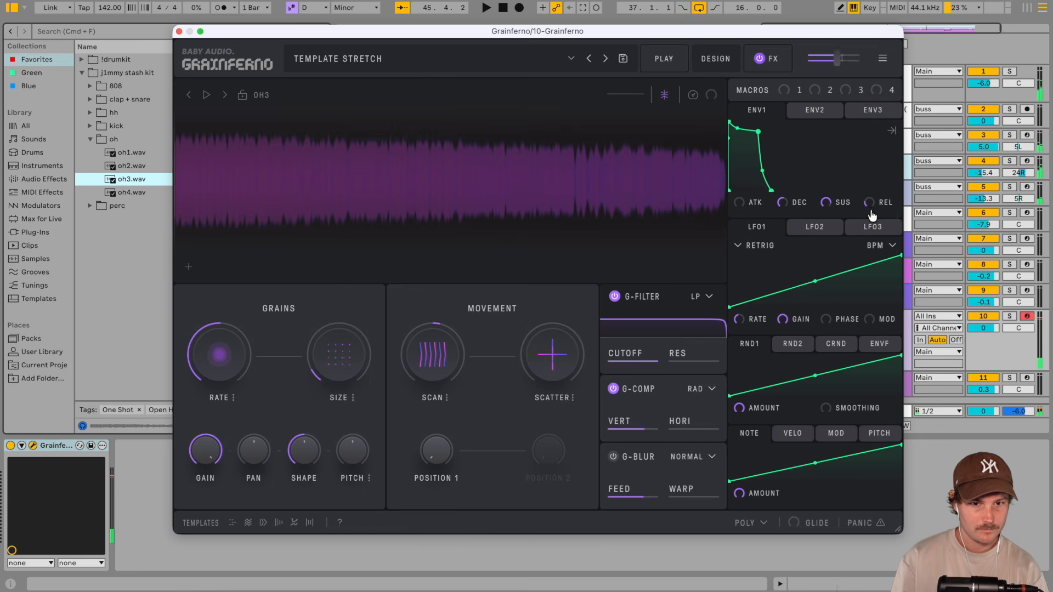
Raise the ENV1 release in track 10's Grainferno, audition it with the beat and close the plugin window
{"action": "left_click_drag", "start_coordinate": [869, 205], "coordinate": [874, 125]}
{"action": "key", "text": "space"}
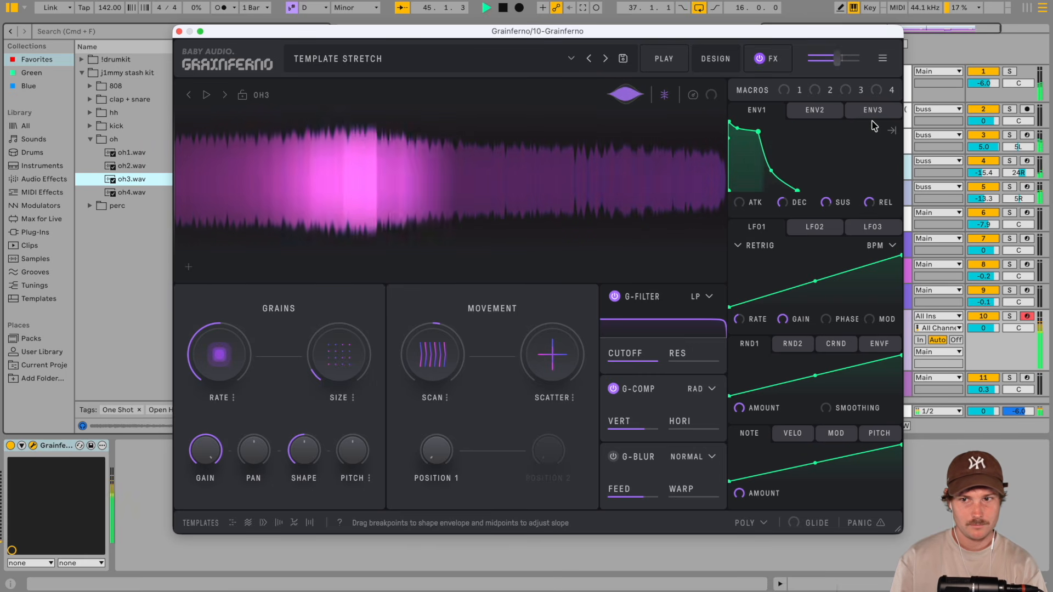
{"action": "left_click", "coordinate": [179, 31]}
{"action": "key", "text": "space"}
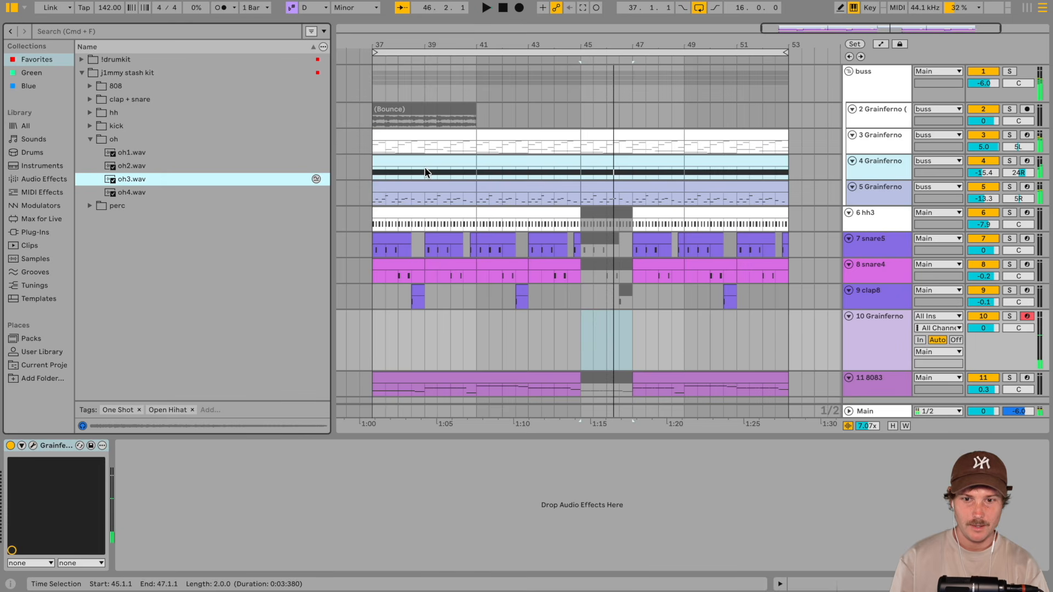
Enable the Delay effect in track 10's Grainferno and set the track's volume to -16.0
{"action": "scroll", "coordinate": [758, 242], "scroll_direction": "down", "scroll_amount": 2}
{"action": "scroll", "coordinate": [758, 242], "scroll_direction": "left", "scroll_amount": 2}
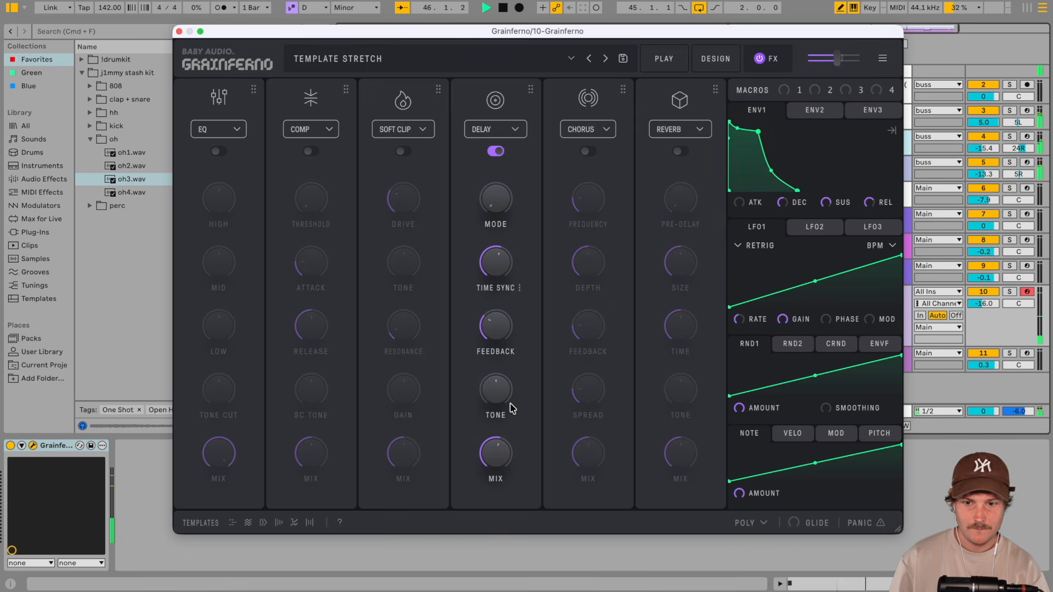
{"action": "mouse_move", "coordinate": [500, 390]}
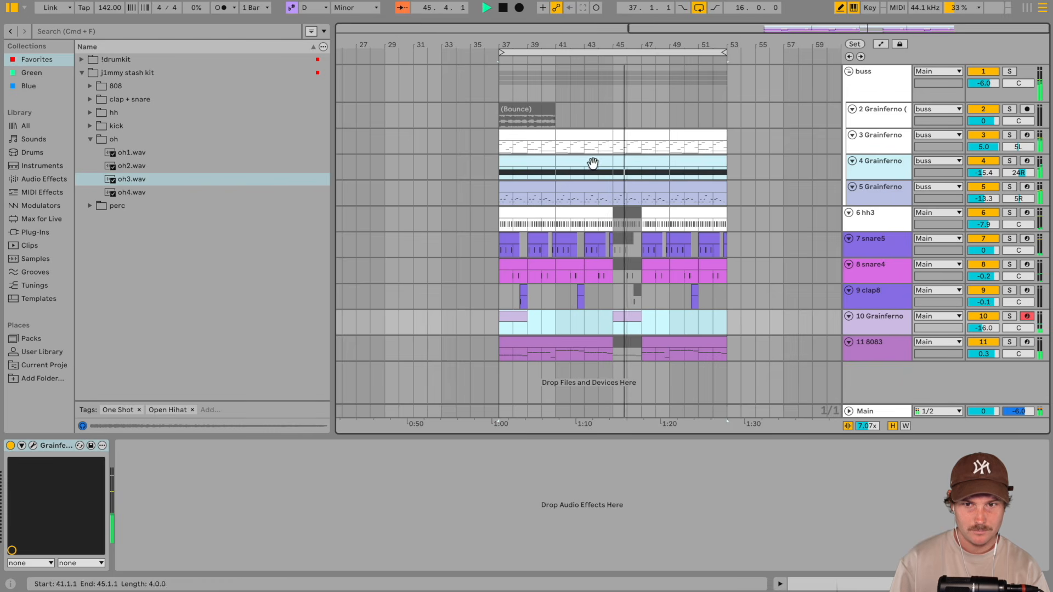
{"action": "left_click", "coordinate": [535, 135]}
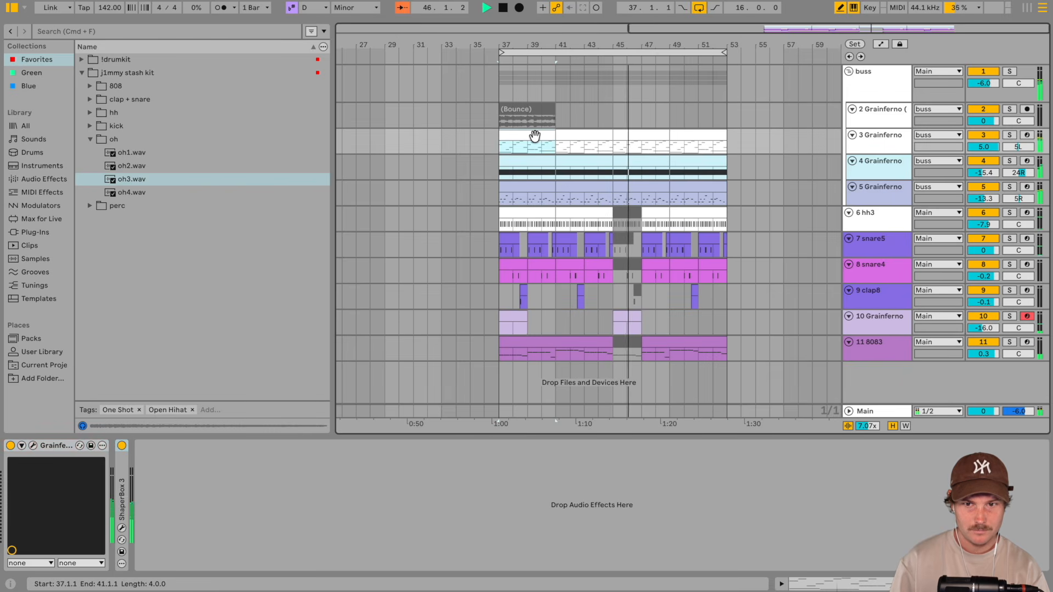
{"action": "left_click", "coordinate": [653, 164]}
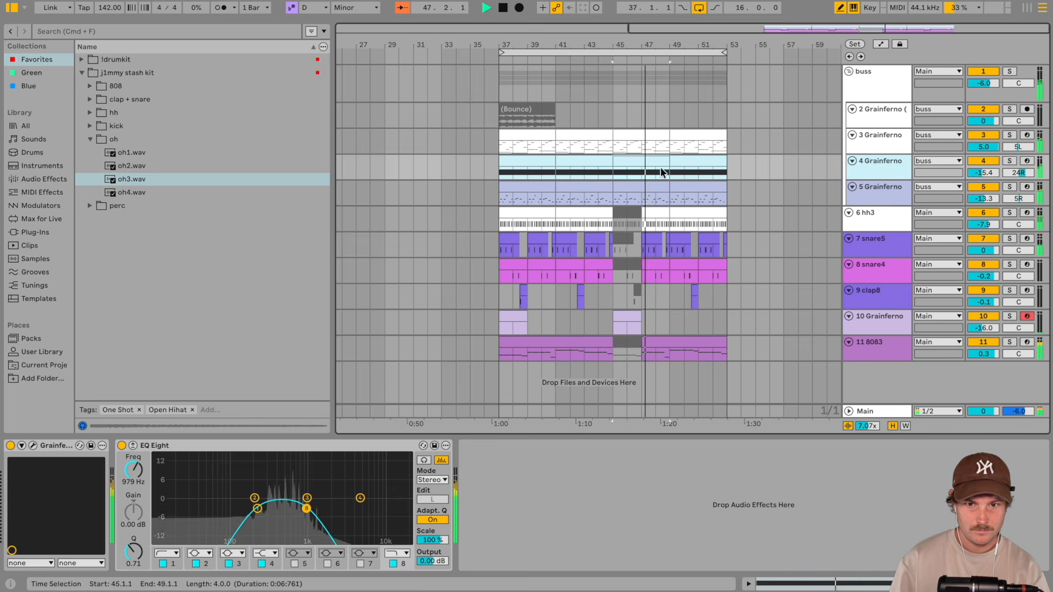
{"action": "left_click", "coordinate": [655, 190]}
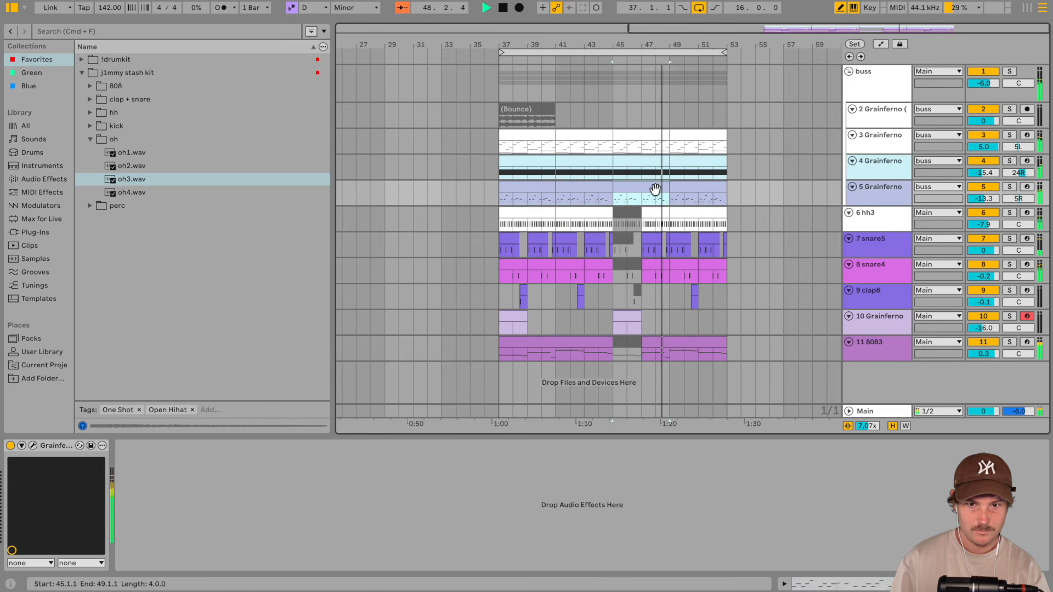
{"action": "left_click", "coordinate": [691, 186], "text": "shift"}
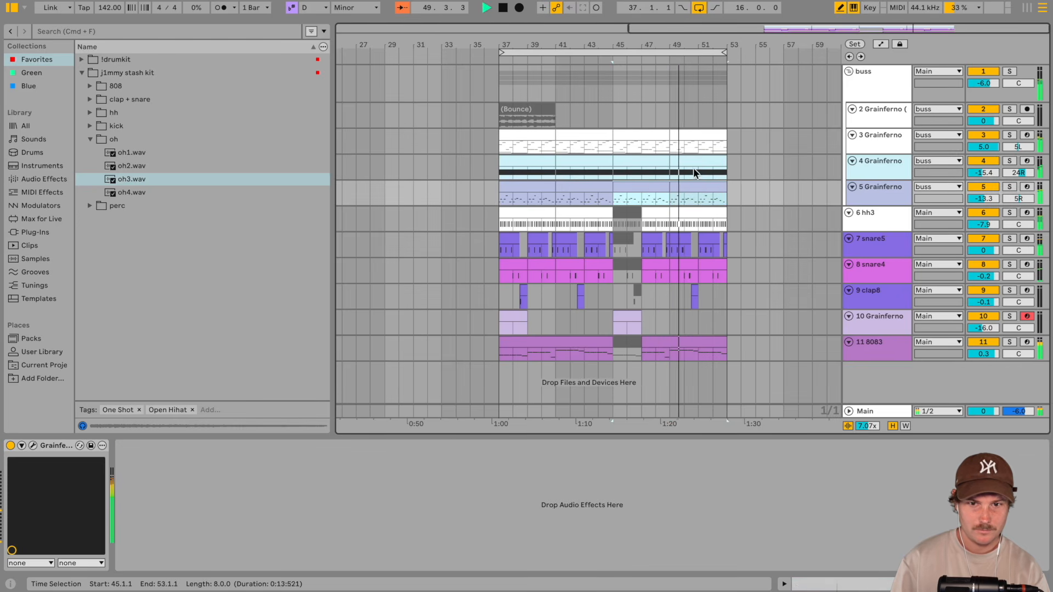
{"action": "left_click", "coordinate": [694, 165]}
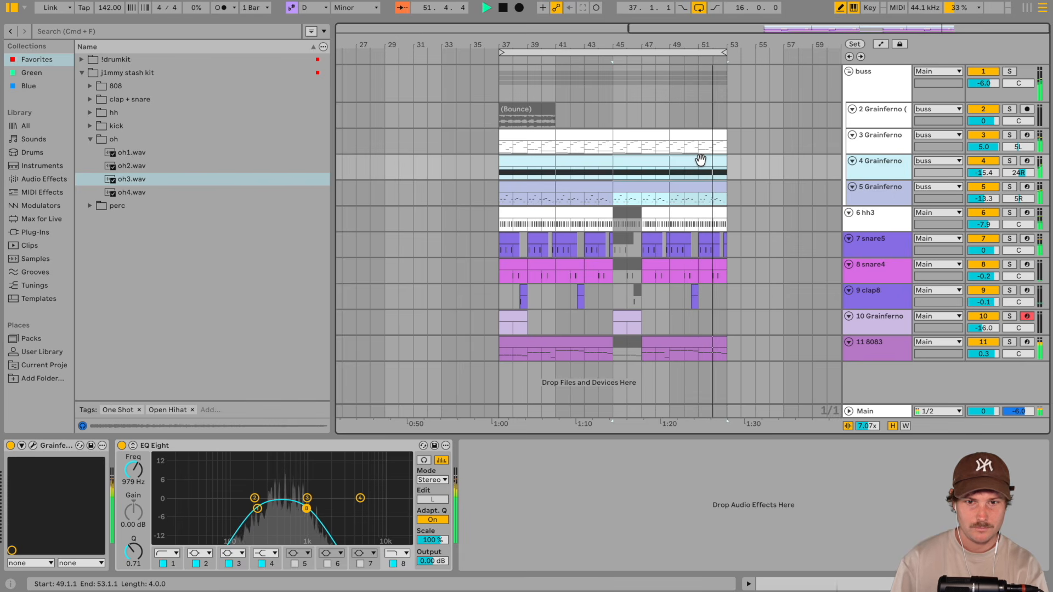
Deactivate the clips from bar 37 to bar 45 on Grainferno tracks 4 and 5
{"action": "left_click", "coordinate": [538, 160]}
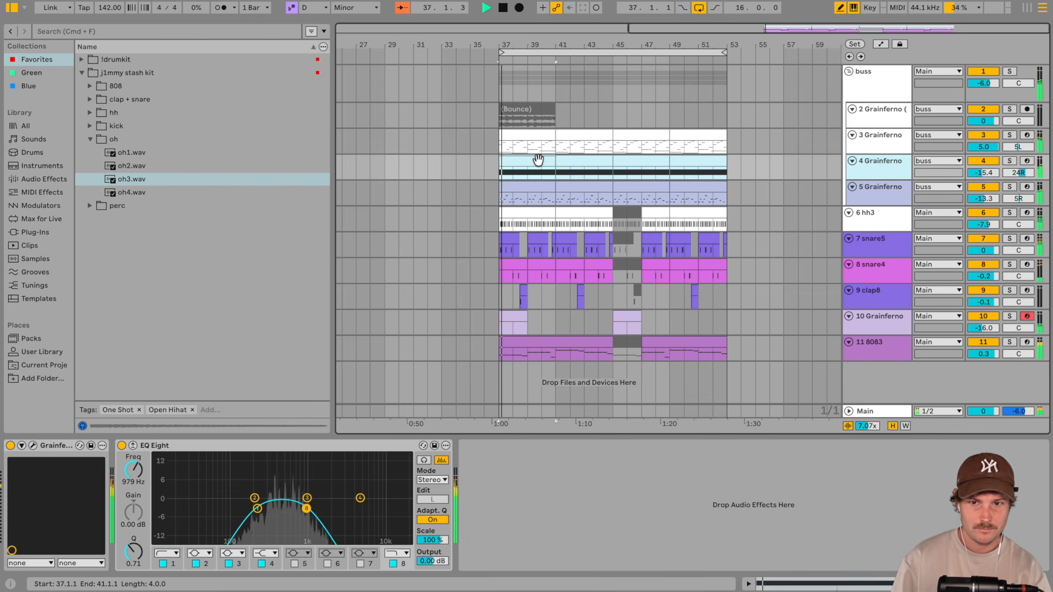
{"action": "left_click", "coordinate": [538, 188], "text": "shift"}
{"action": "key", "text": "0"}
{"action": "left_click", "coordinate": [569, 190]}
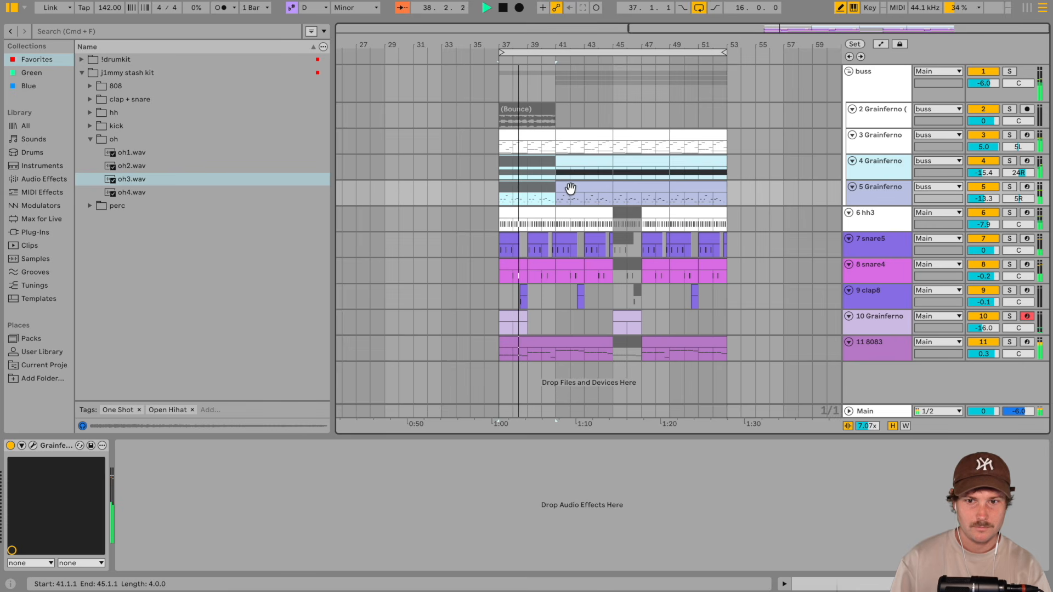
{"action": "left_click", "coordinate": [578, 161], "text": "shift"}
{"action": "key", "text": "0"}
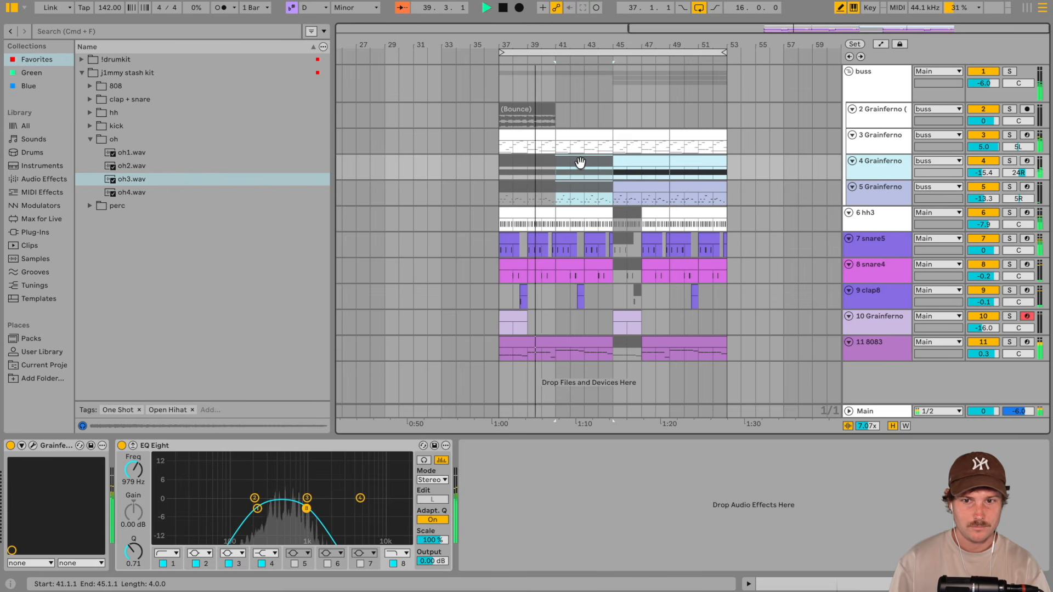
Copy track 3's Grainferno clips from bars 37 to 45 and paste them at bar 53
{"action": "left_click", "coordinate": [533, 137]}
{"action": "left_click", "coordinate": [564, 134], "text": "shift"}
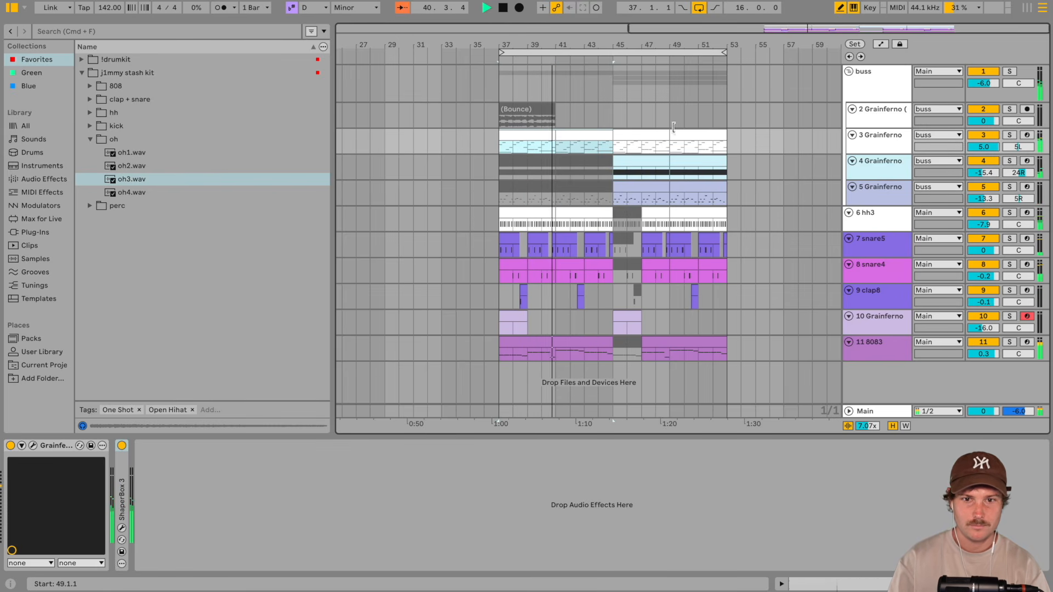
{"action": "left_click", "coordinate": [730, 144]}
{"action": "key", "text": "super+v"}
Copy the clips from bars 37 to 45 on tracks 6 to 11, hh3 through 8083, and paste them at bar 53
{"action": "left_click", "coordinate": [536, 213]}
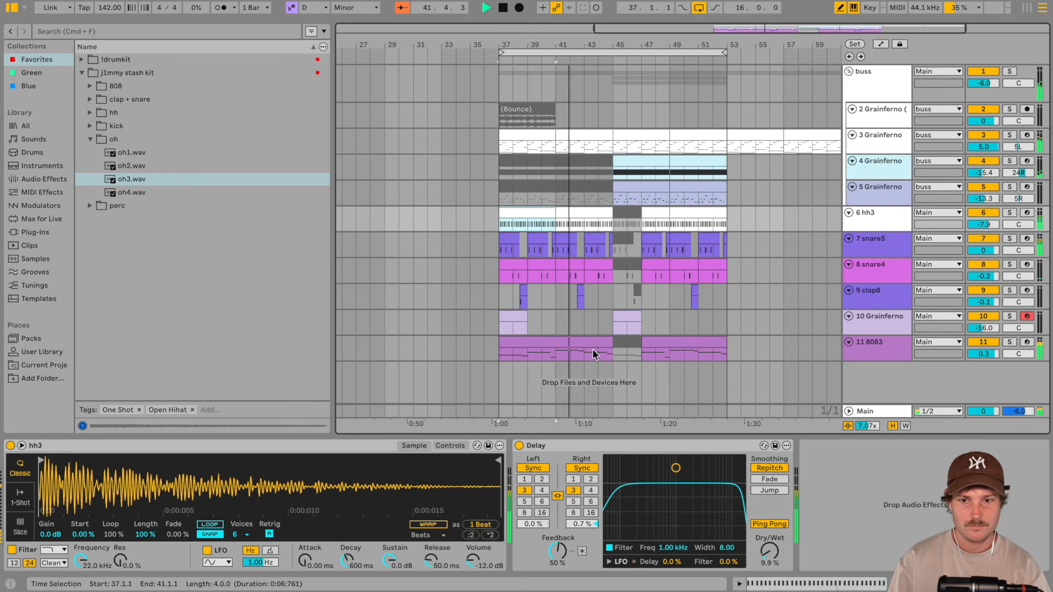
{"action": "left_click", "coordinate": [592, 350], "text": "shift"}
{"action": "key", "text": "super+c"}
{"action": "left_click", "coordinate": [732, 227]}
{"action": "key", "text": "super+v"}
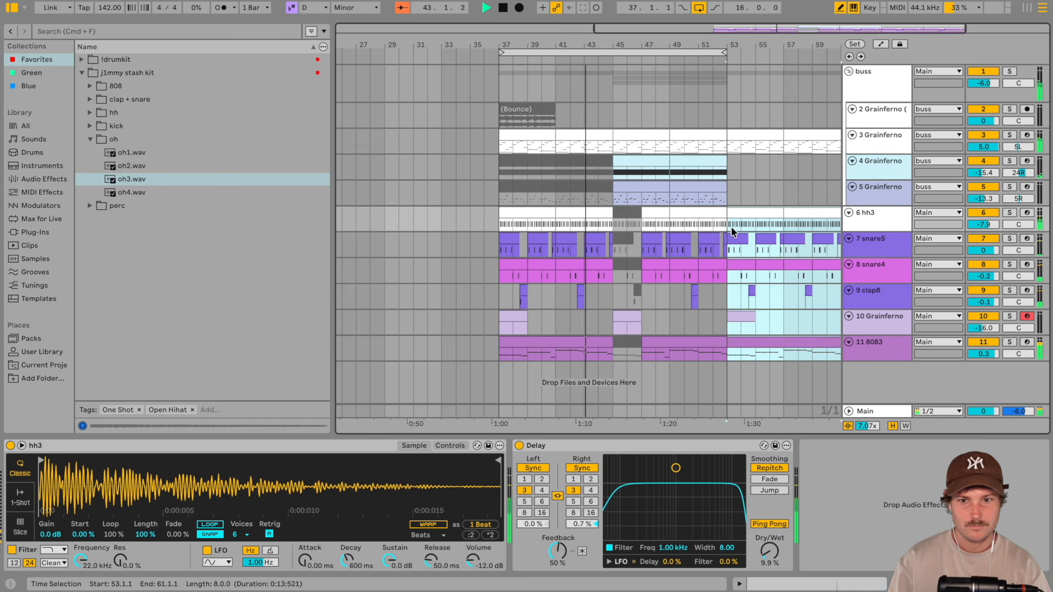
Reactivate the clips from bar 37 to bar 45 on Grainferno tracks 4 and 5
{"action": "left_click", "coordinate": [570, 186]}
{"action": "left_click", "coordinate": [529, 159], "text": "shift"}
{"action": "key", "text": "0"}
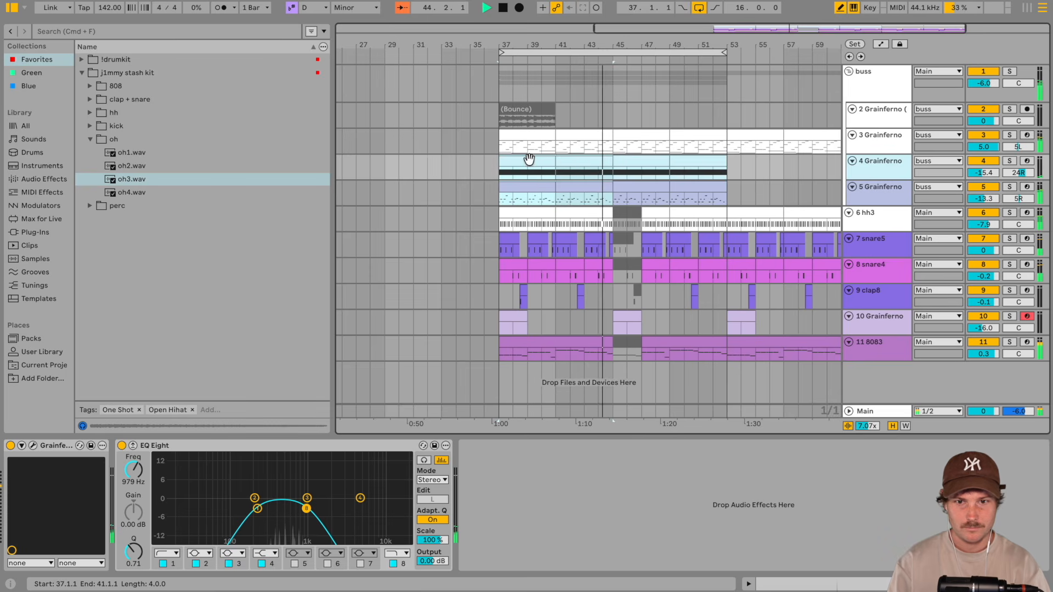
Duplicate track 4's Grainferno clips from bars 45 to 53 so they also fill bars 53 to 61
{"action": "scroll", "coordinate": [530, 162], "scroll_direction": "right", "scroll_amount": 6}
{"action": "left_click", "coordinate": [566, 162]}
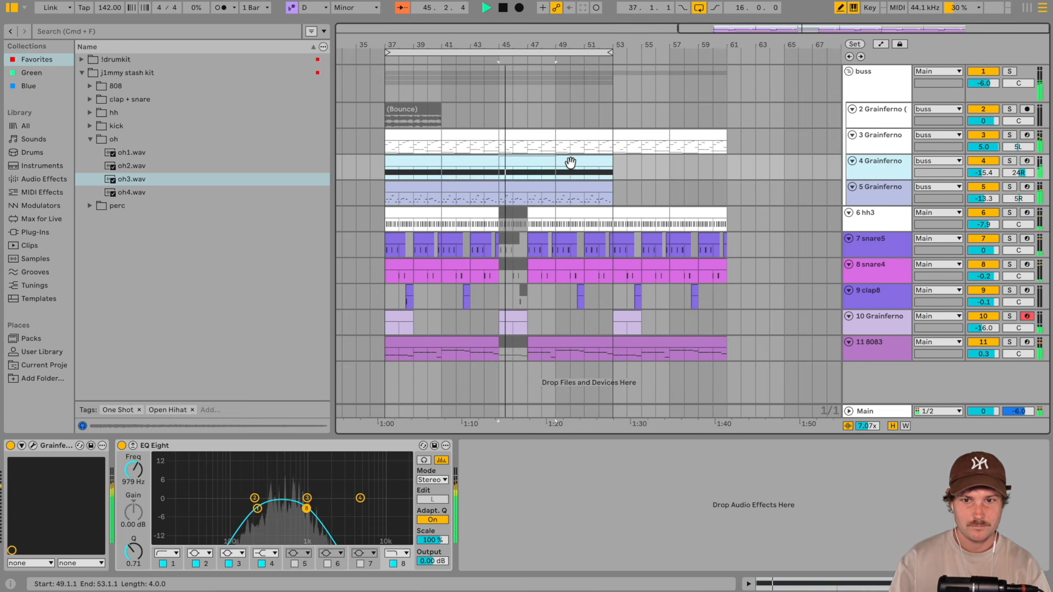
{"action": "key", "text": "super+d"}
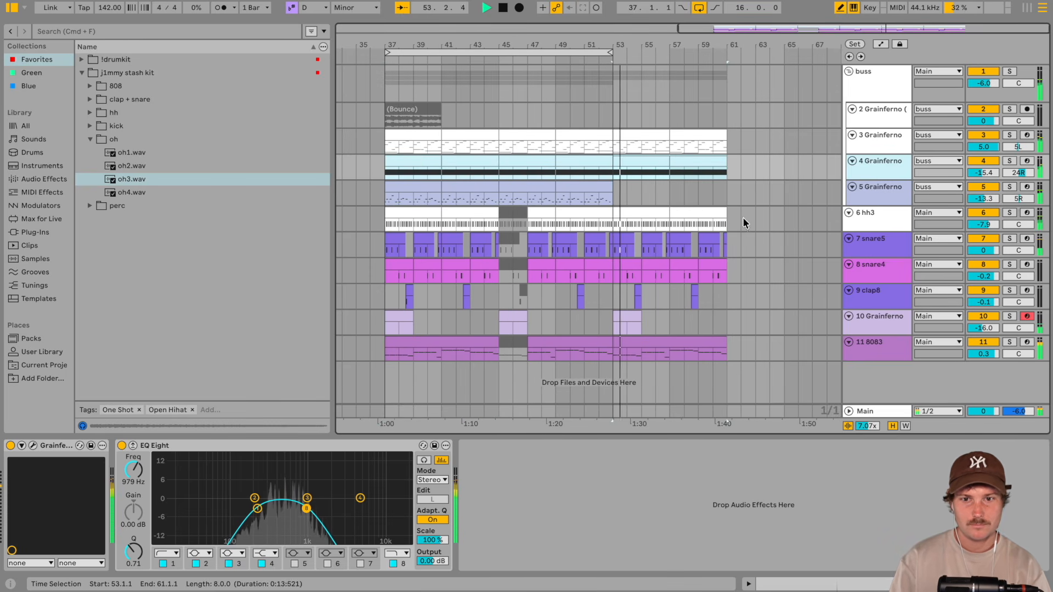
Duplicate bars 53 to 61 of tracks 3 to 11 into bars 61 to 69
{"action": "left_click", "coordinate": [702, 160]}
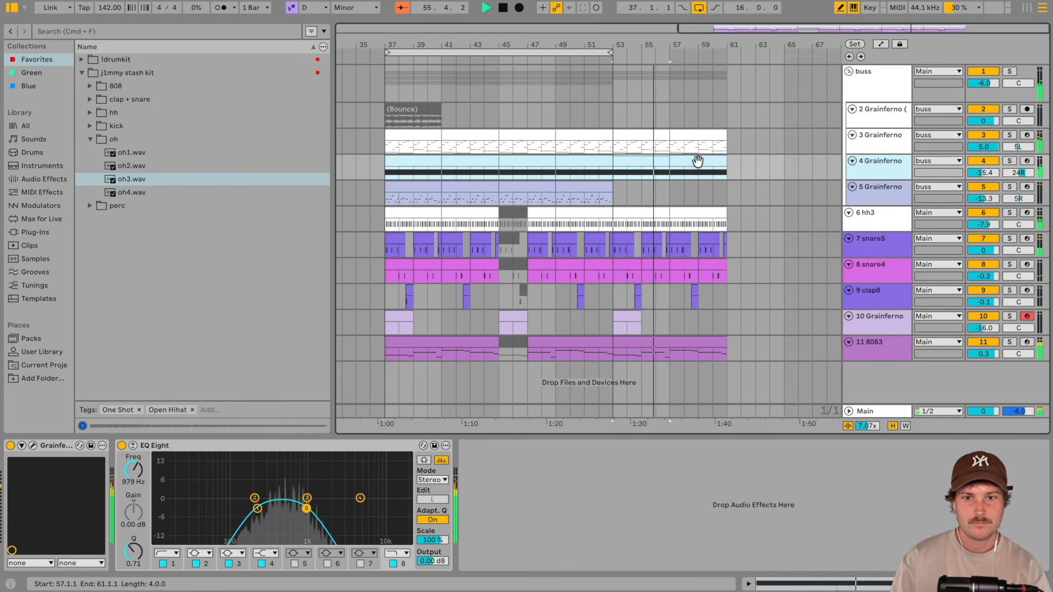
{"action": "left_click", "coordinate": [649, 134]}
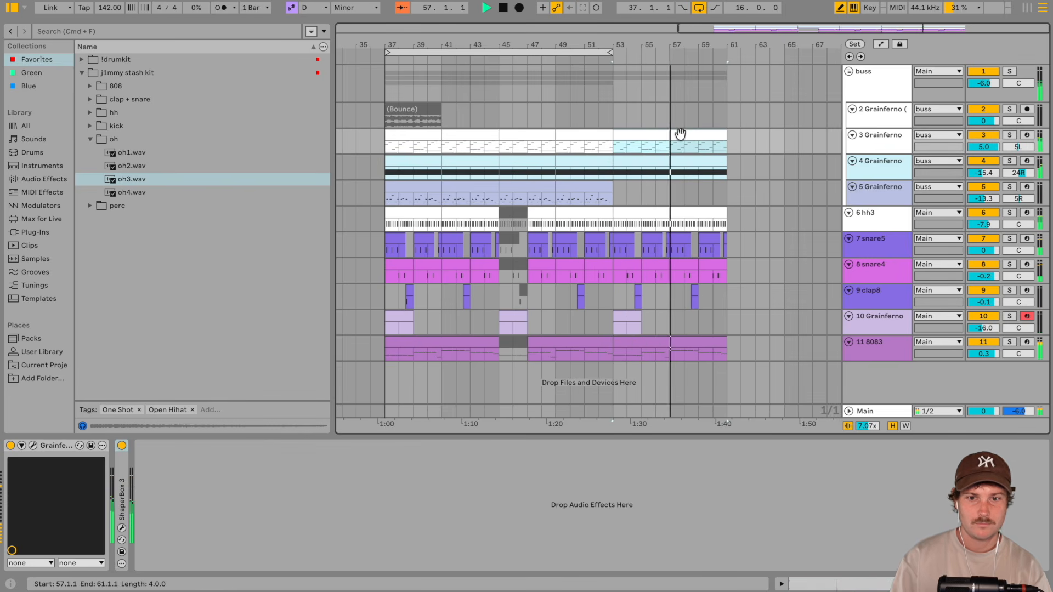
{"action": "left_click", "coordinate": [700, 343], "text": "shift"}
{"action": "key", "text": "super+d"}
Deactivate track 4's Grainferno clips from bar 61 to bar 69
{"action": "left_click", "coordinate": [660, 161]}
{"action": "left_click", "coordinate": [694, 162], "text": "shift"}
{"action": "key", "text": "0"}
Set the arrangement loop to the 32 bars from bar 37 to bar 69
{"action": "scroll", "coordinate": [499, 133], "scroll_direction": "left", "scroll_amount": 3}
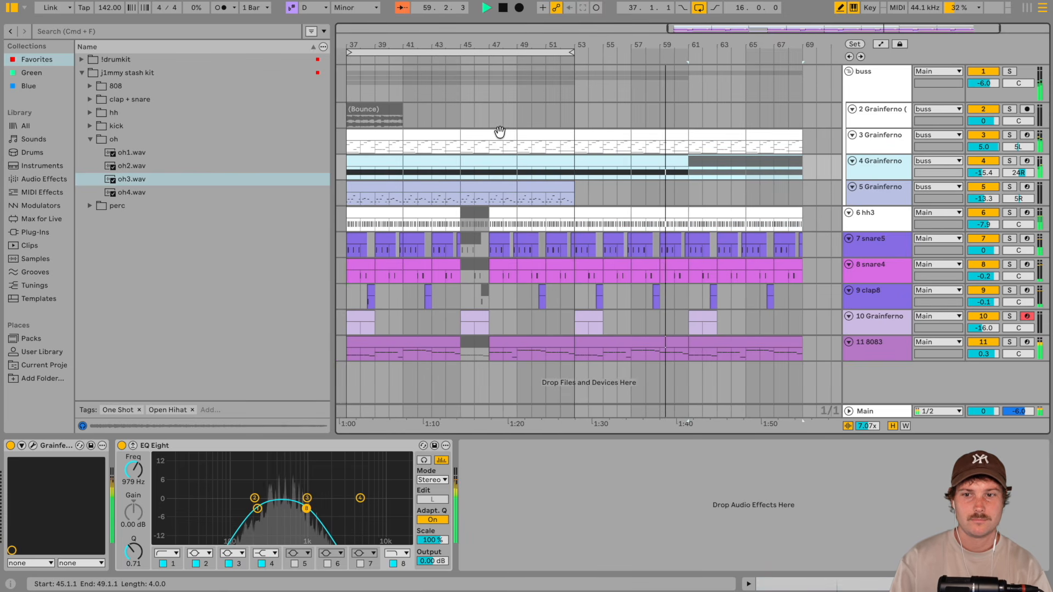
{"action": "left_click", "coordinate": [388, 134]}
{"action": "key", "text": "super+l"}
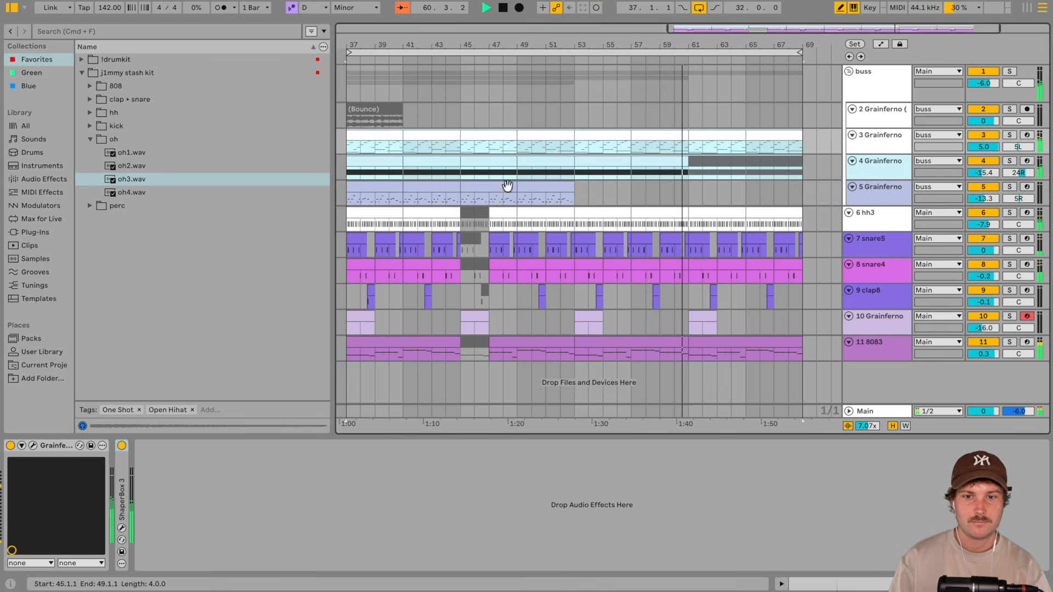
Deactivate bars 61 to 63 on tracks 6 to 11, from hh3 through 8083
{"action": "left_click", "coordinate": [697, 316]}
{"action": "left_click", "coordinate": [714, 351], "text": "shift"}
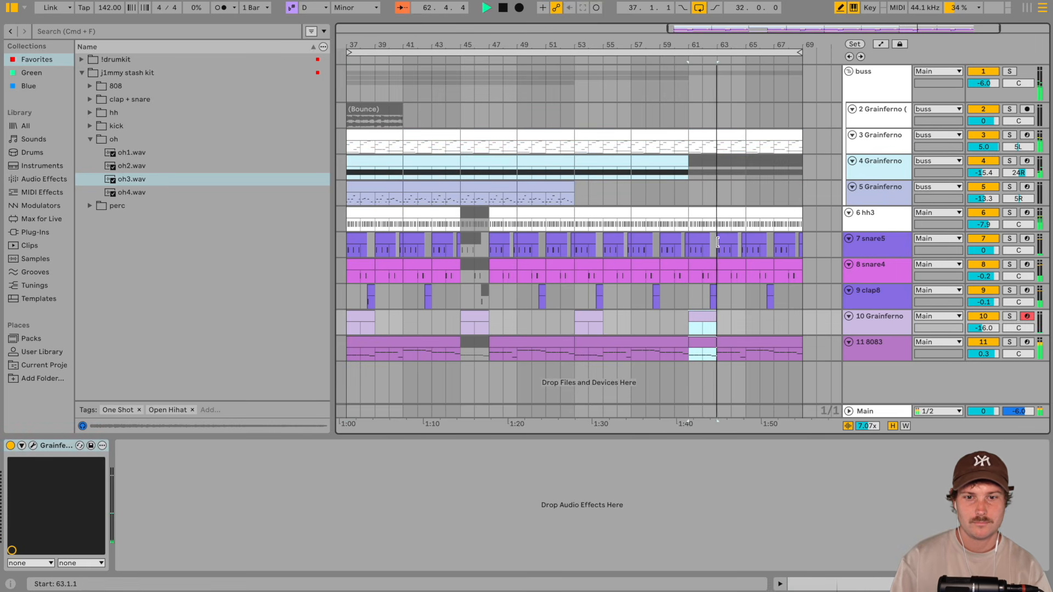
{"action": "left_click", "coordinate": [716, 229], "text": "shift"}
Select bars 37 to 69 across tracks 3 to 11
{"action": "left_click", "coordinate": [378, 132]}
{"action": "left_click", "coordinate": [802, 350], "text": "shift"}
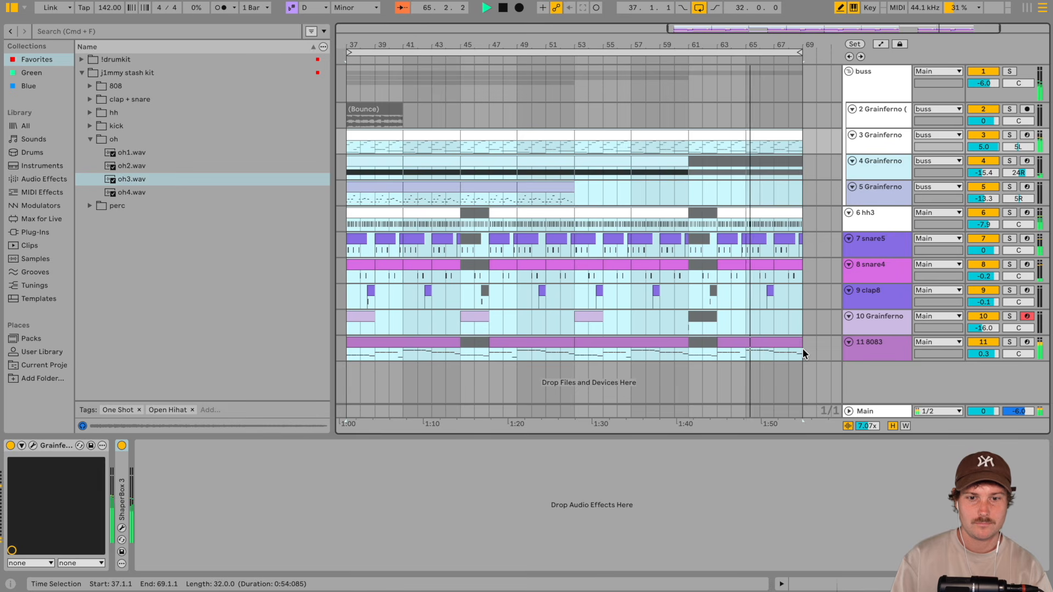